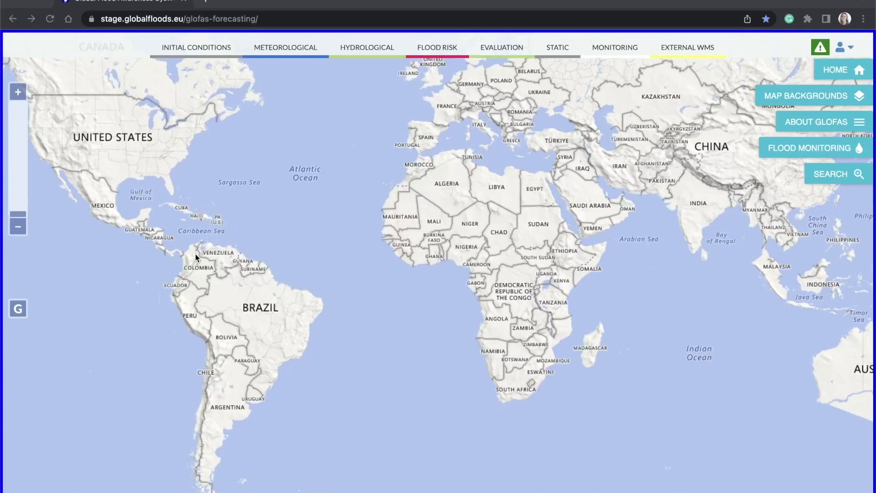
Turn on the 5 Year Return Period Exceedance layer and centre the map on southern Gabon and Congo.
left_click(363, 51)
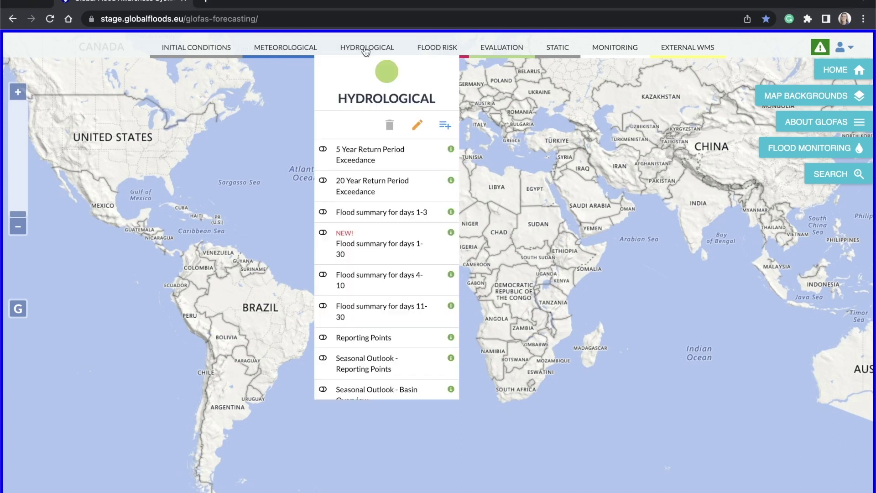
left_click(323, 149)
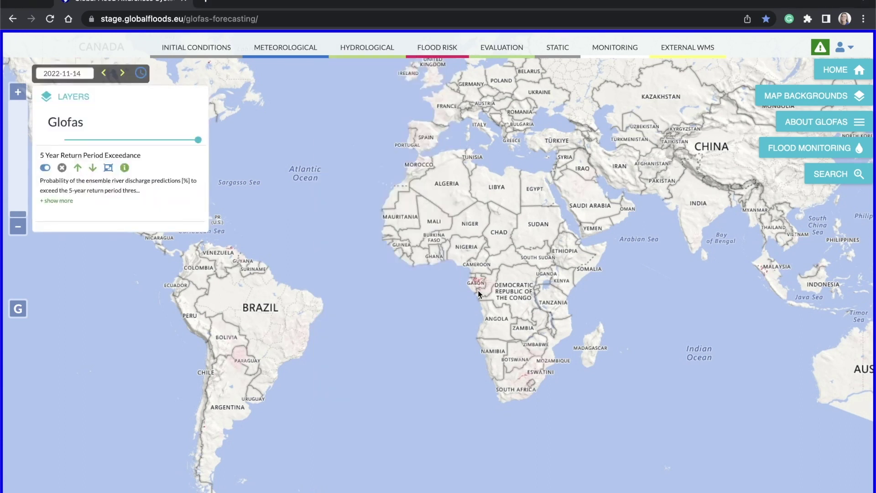
scroll(475, 280, "up", 5)
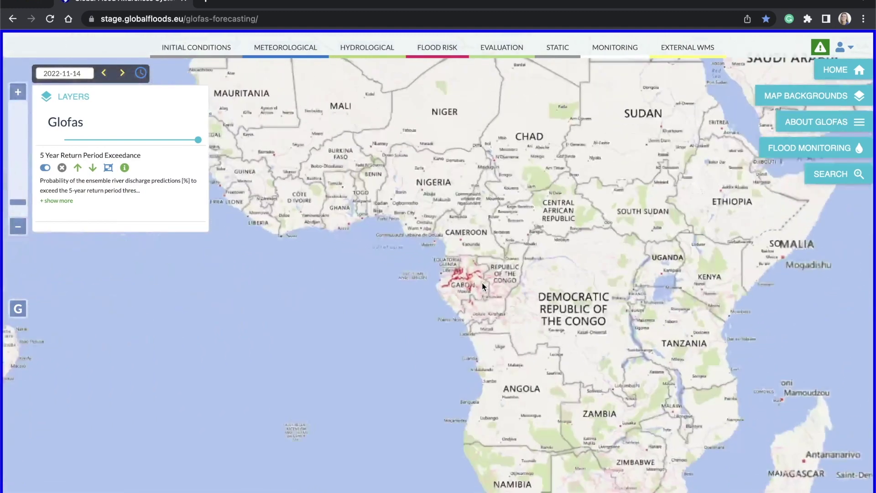
left_click_drag(474, 284, 484, 223)
Show the 5 Year Return Period Exceedance legend and description with its 0–100% probability scale.
left_click(125, 169)
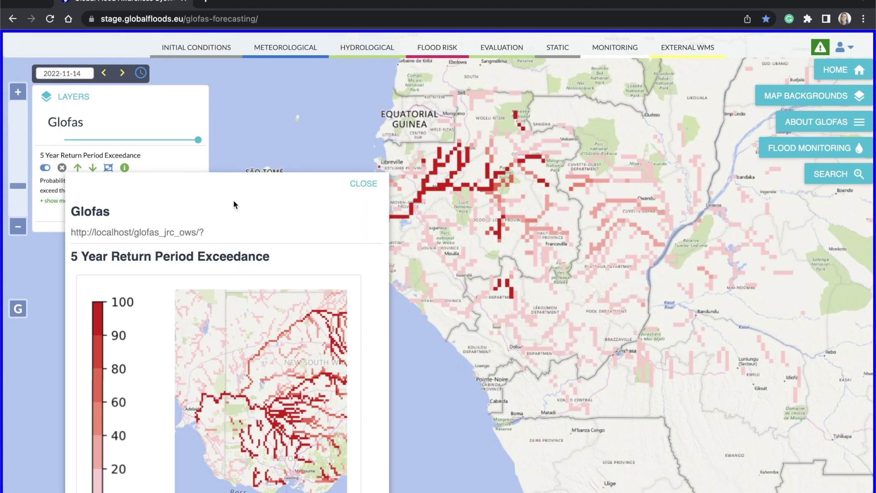
left_click_drag(252, 198, 257, 220)
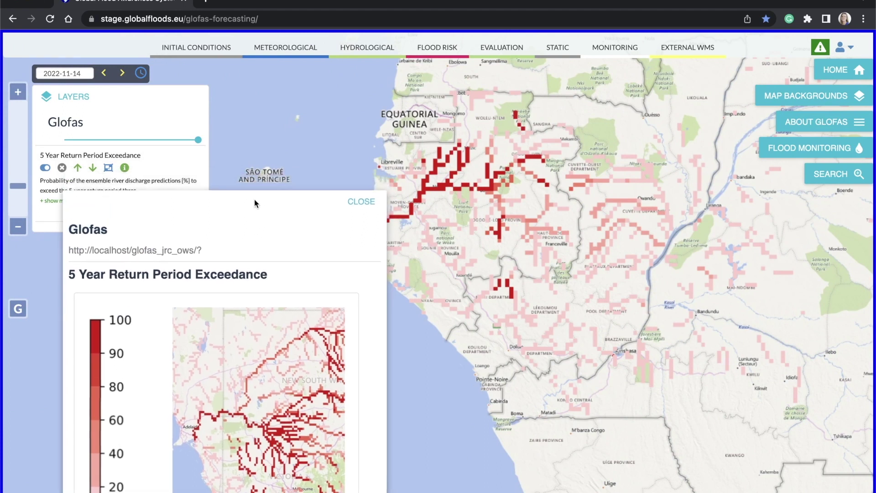
scroll(253, 308, "down", 2)
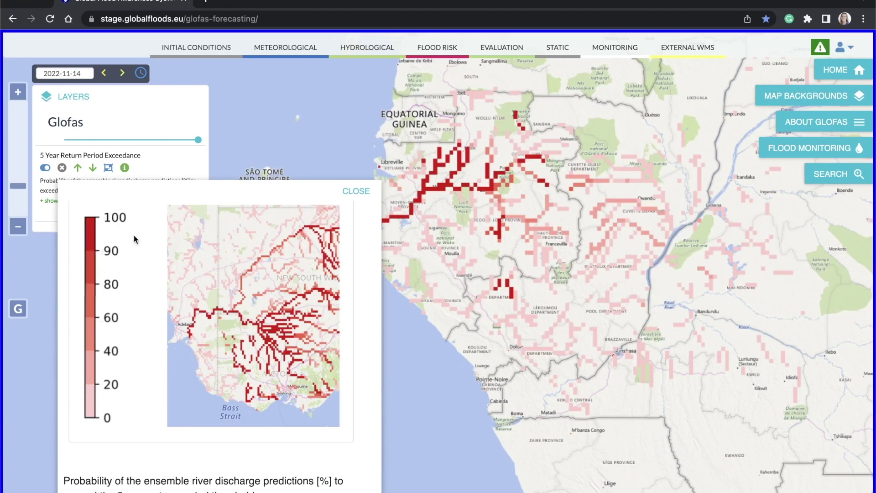
Overlay the LISFLOOD Drainage Network layer and show its drainage-area legend (< 1000 to 1000000 <).
left_click(345, 192)
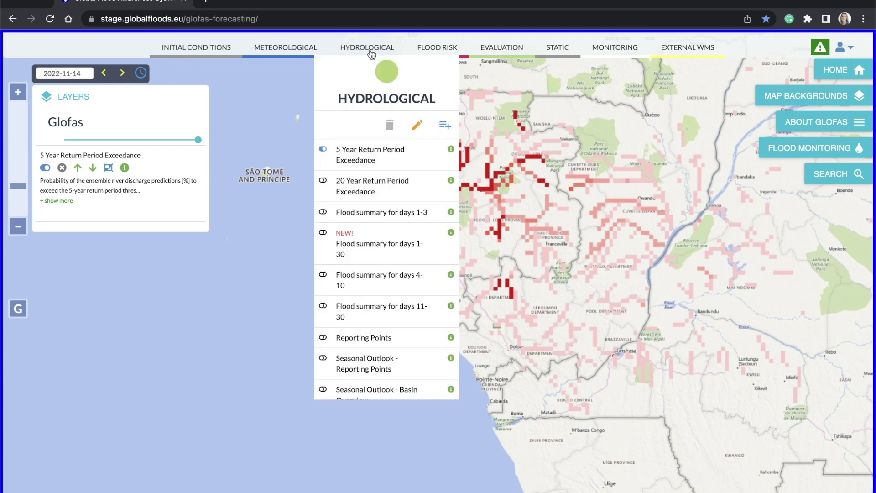
mouse_move(545, 47)
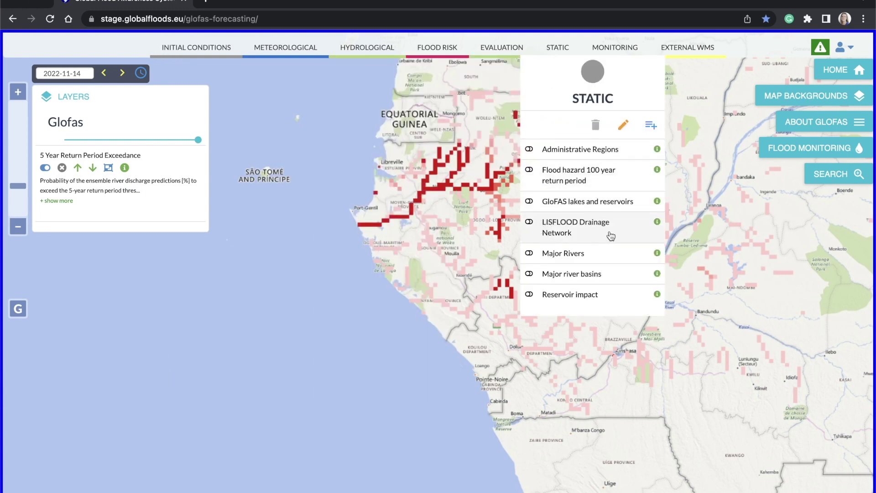
left_click(529, 222)
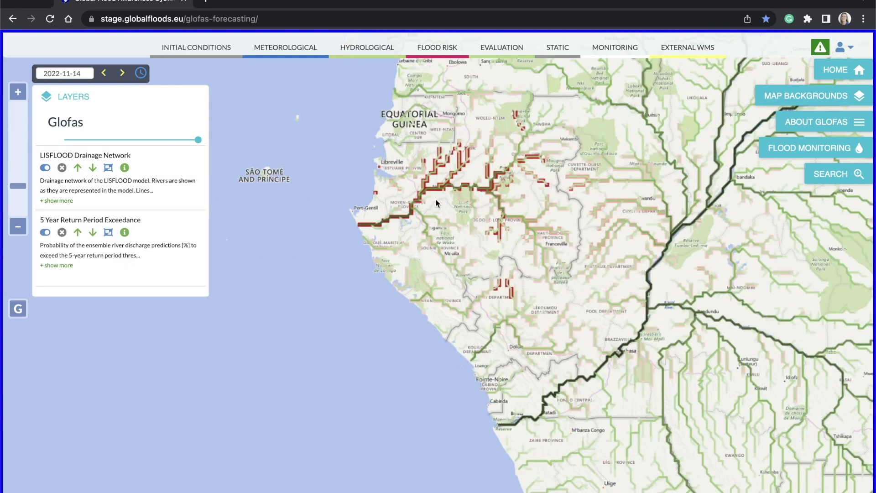
scroll(446, 189, "up", 2)
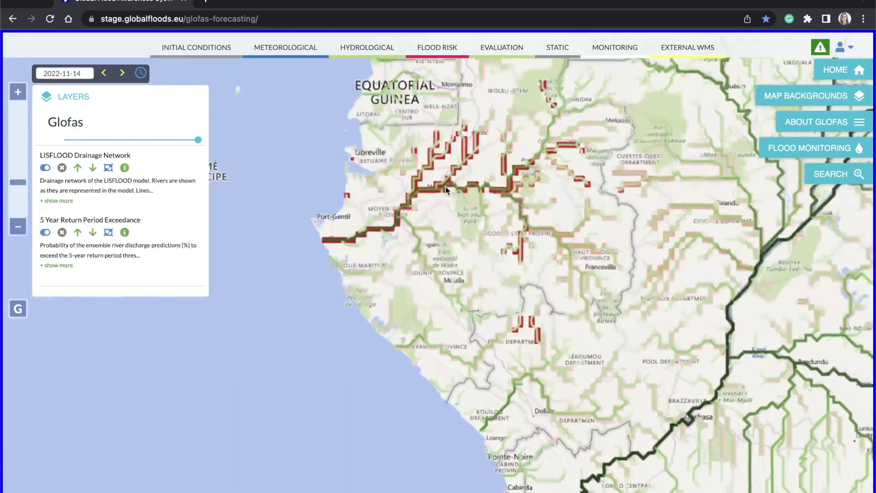
left_click(124, 167)
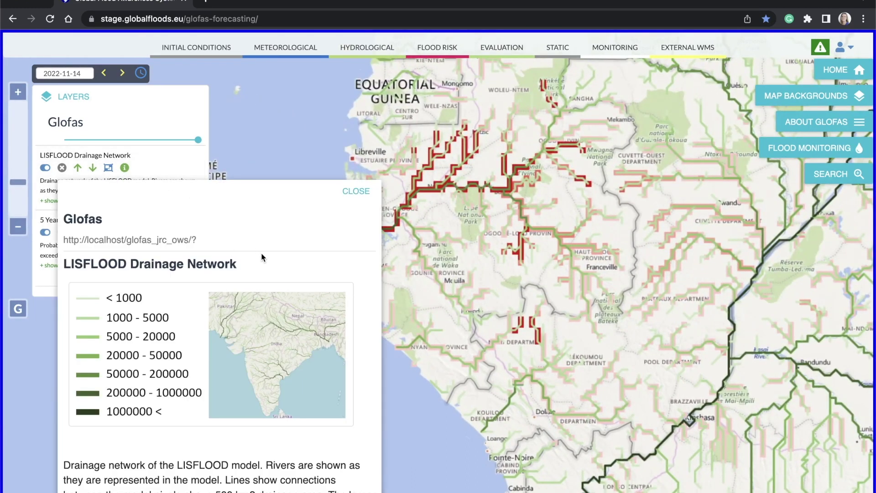
scroll(318, 289, "down", 1)
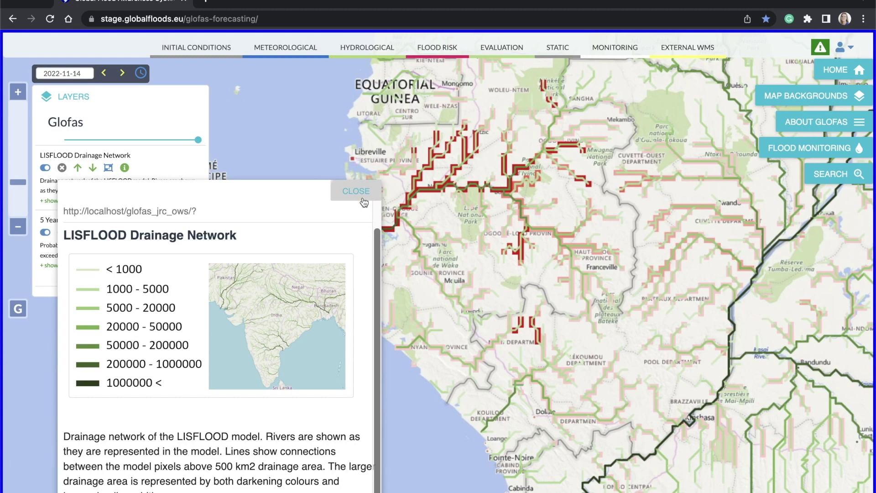
Close the drainage network legend and zoom the map out and back in over Gabon.
left_click(363, 201)
scroll(387, 250, "down", 3)
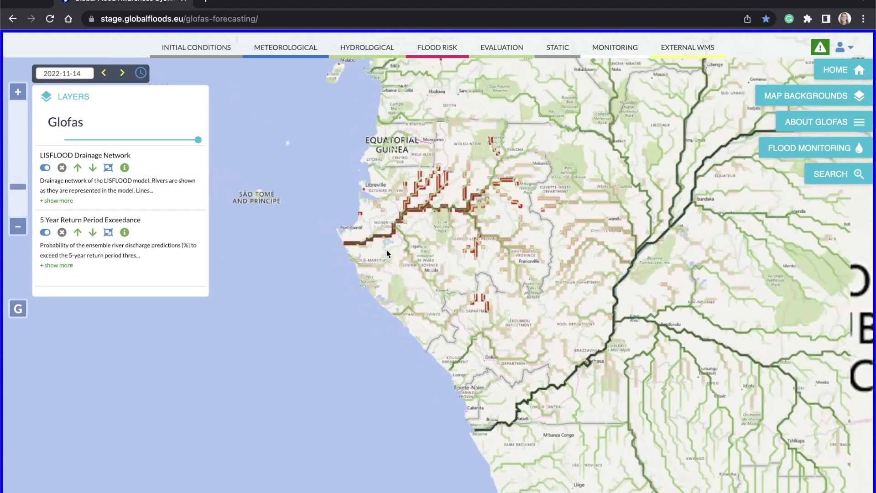
scroll(387, 252, "down", 3)
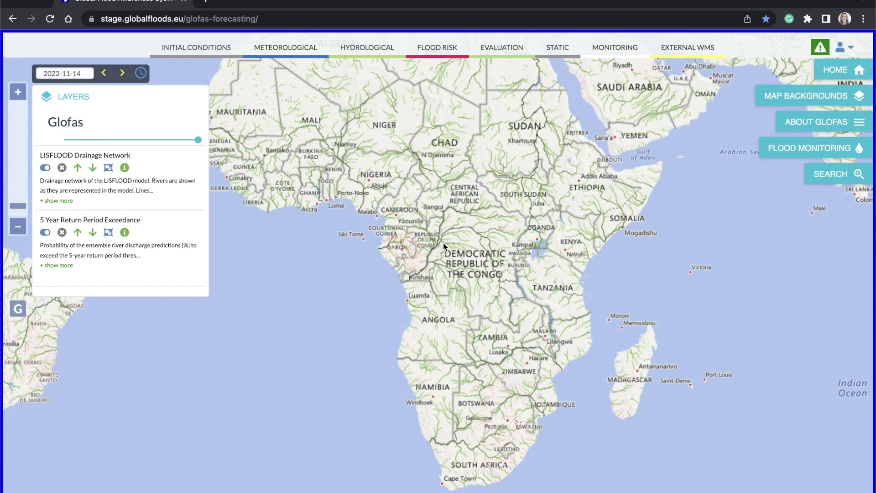
scroll(388, 246, "up", 2)
scroll(388, 247, "up", 3)
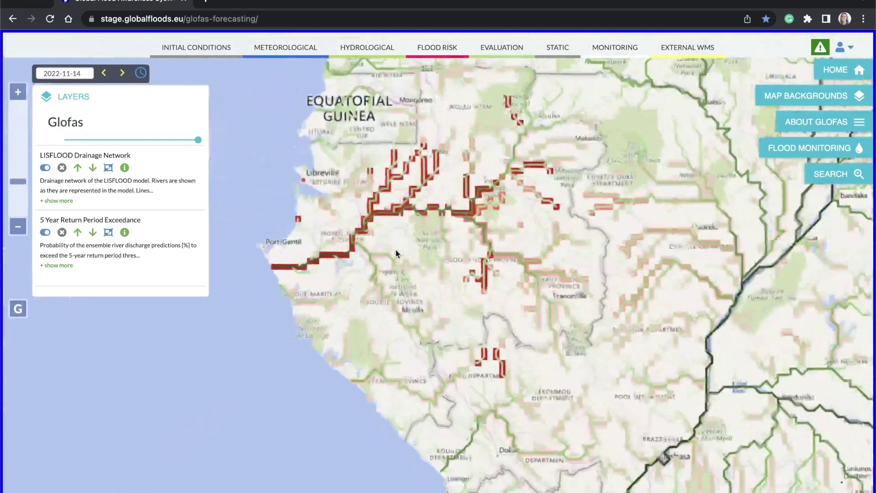
scroll(396, 253, "up", 1)
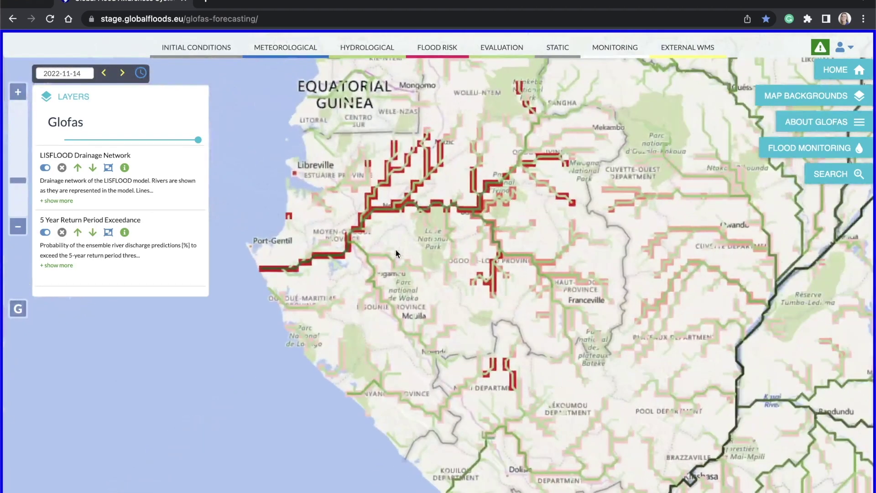
Replace both layers with the Flood summary for days 1-30 layer dated 2022-12-08.
left_click(62, 167)
left_click(62, 168)
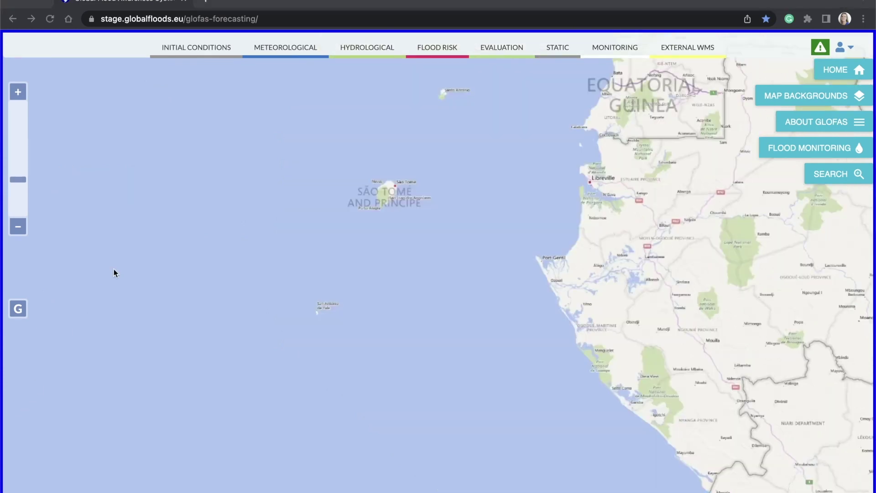
left_click(365, 53)
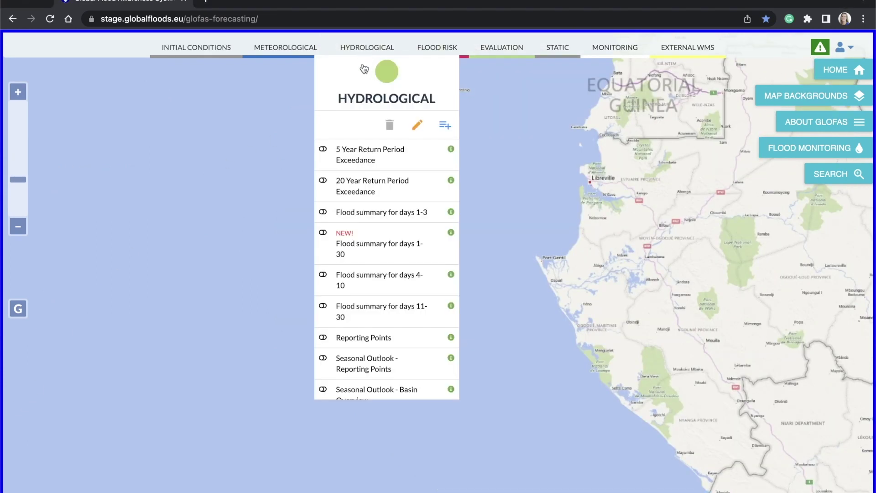
left_click(324, 233)
left_click(76, 73)
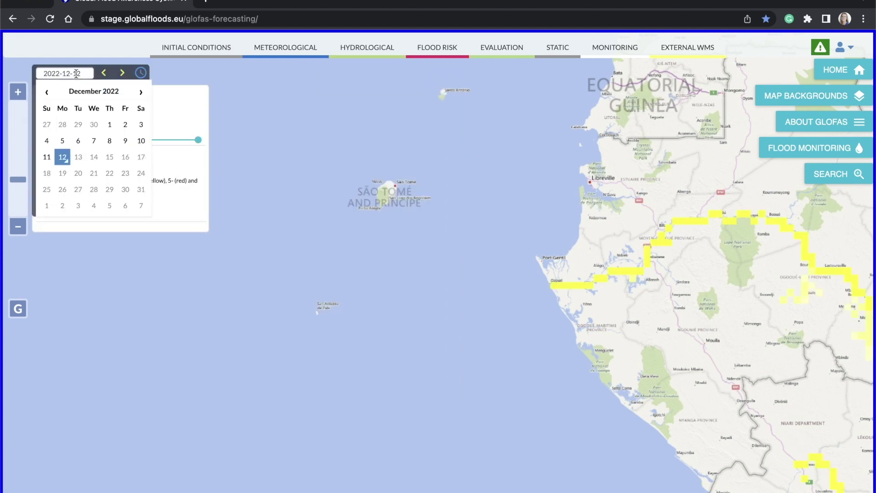
left_click(109, 141)
Centre the map on the Venezuela–Guyana coast in northern South America.
scroll(297, 299, "down", 5)
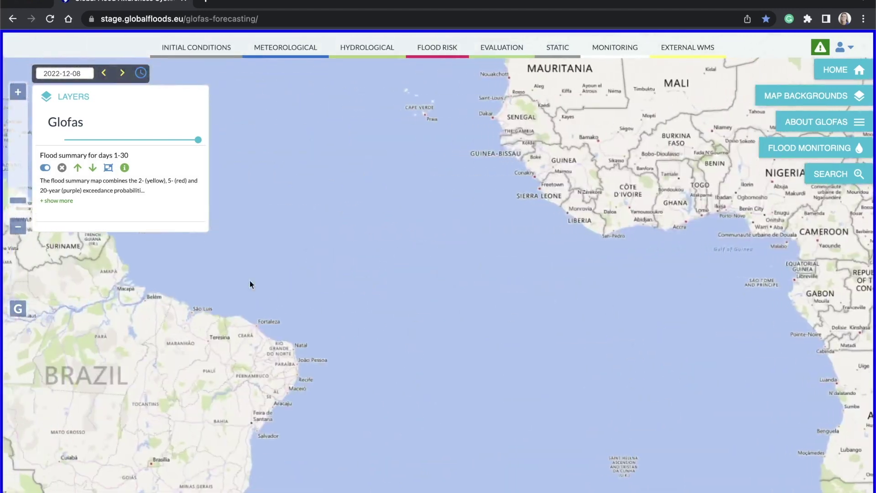
left_click_drag(250, 280, 512, 329)
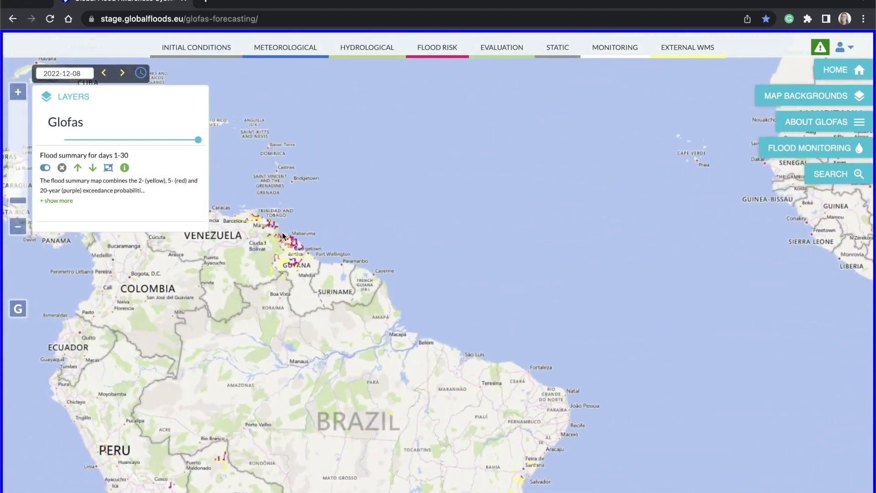
scroll(285, 236, "up", 2)
left_click_drag(261, 245, 385, 306)
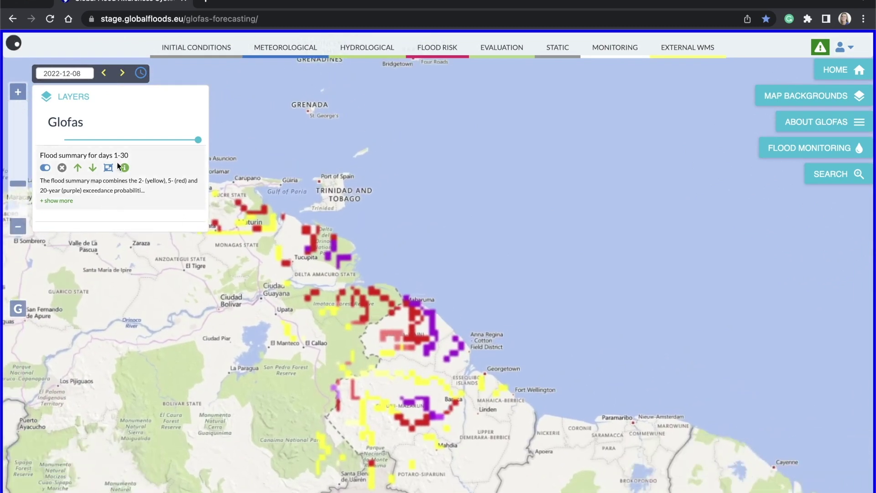
Show the Flood summary for days 1-30 description with its 30%, 50% and 75% legend bands.
left_click(124, 168)
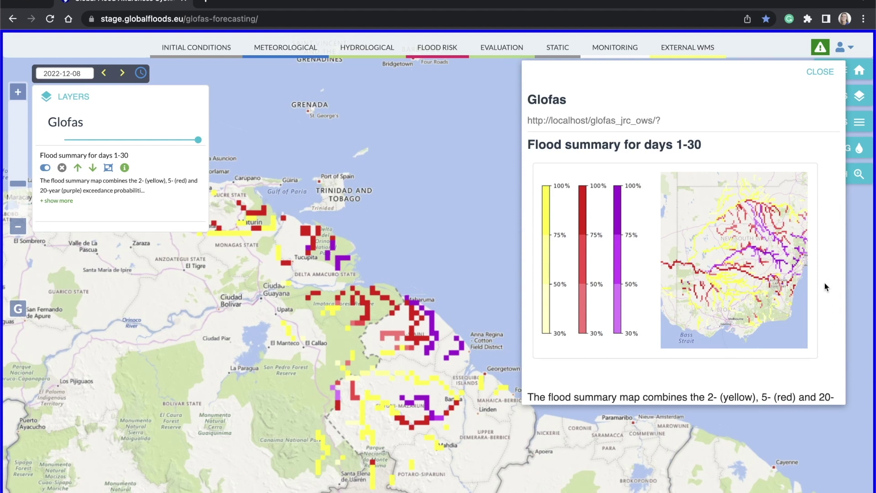
scroll(824, 287, "down", 3)
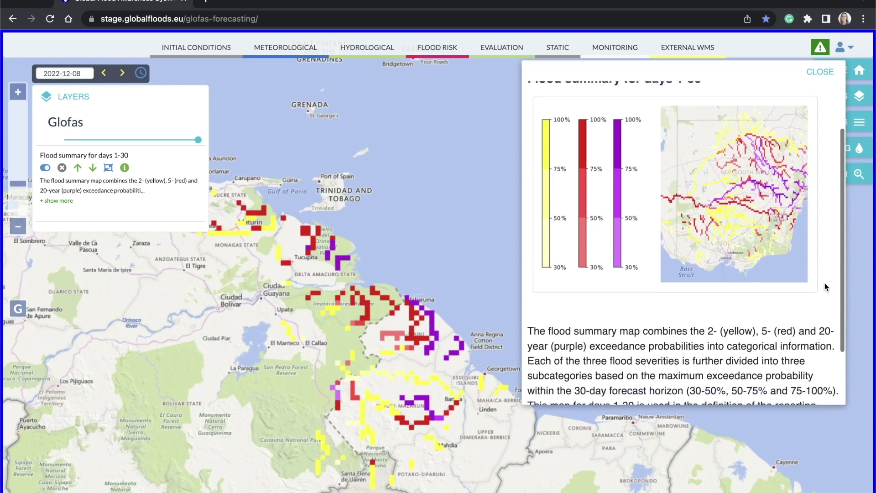
scroll(825, 286, "down", 2)
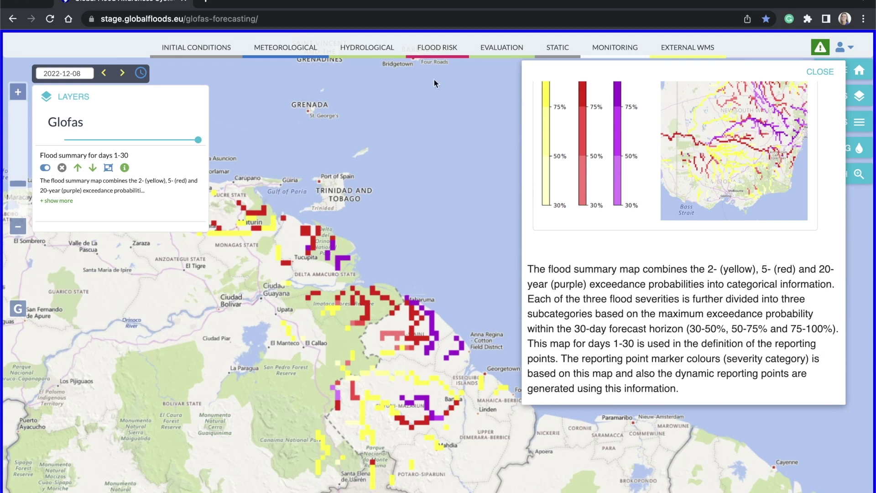
Show the Hydrological layer list beside the open flood summary description.
mouse_move(377, 52)
mouse_move(383, 56)
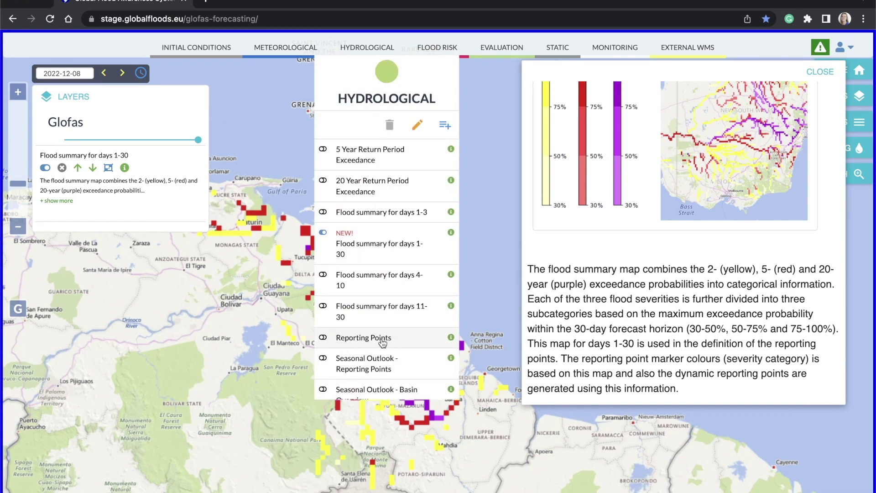
left_click(347, 341)
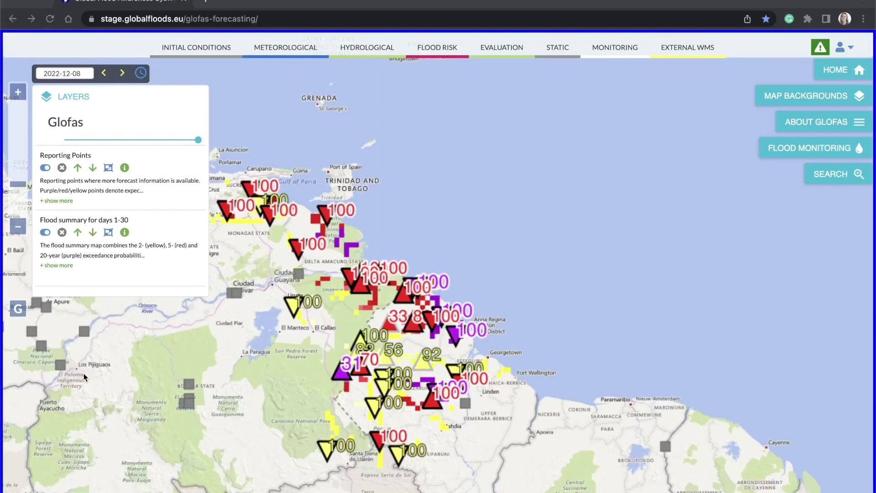
left_click(124, 168)
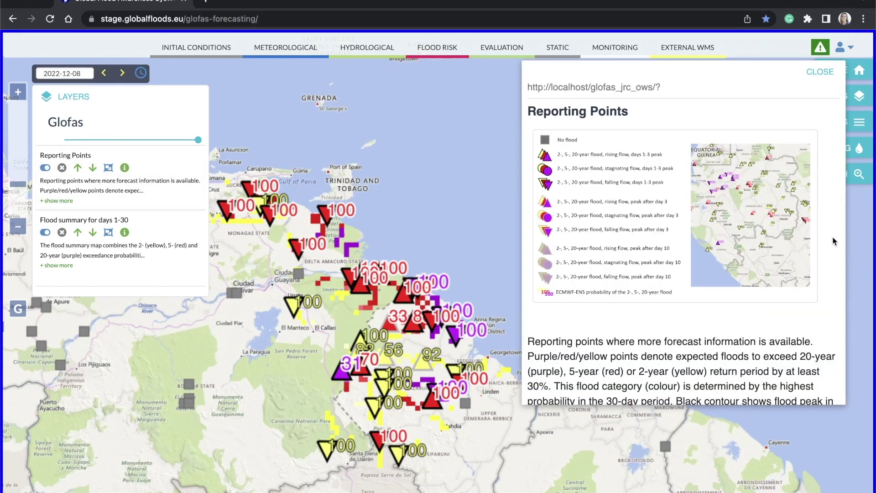
scroll(832, 241, "down", 2)
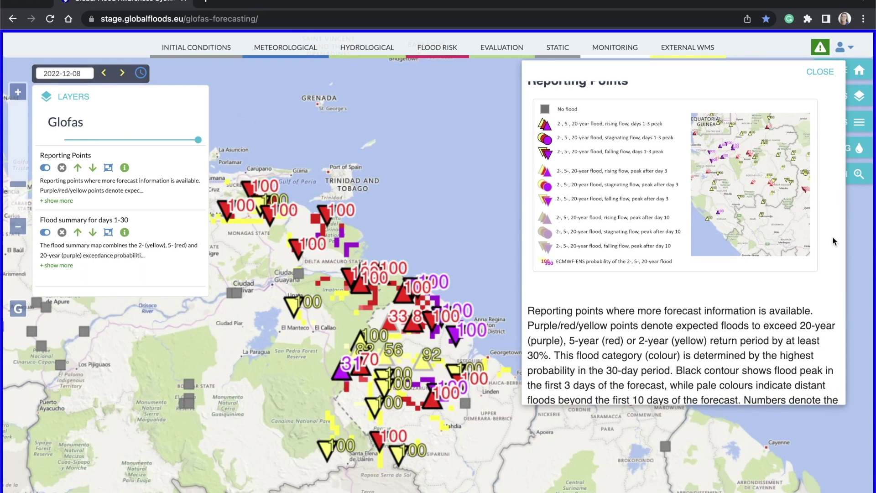
scroll(832, 241, "down", 2)
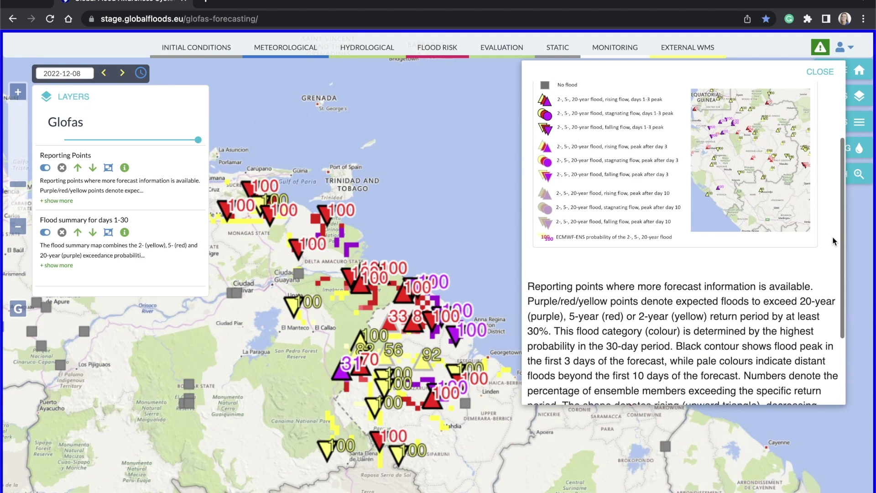
scroll(832, 241, "down", 1)
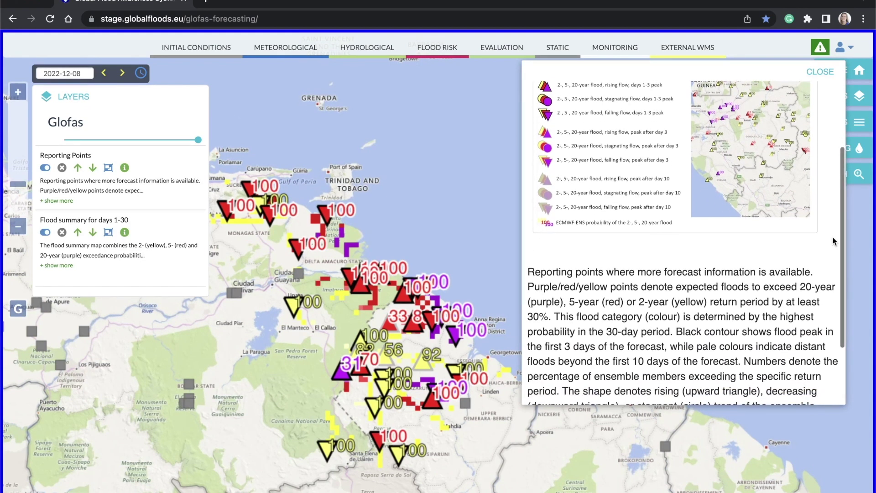
scroll(833, 241, "down", 3)
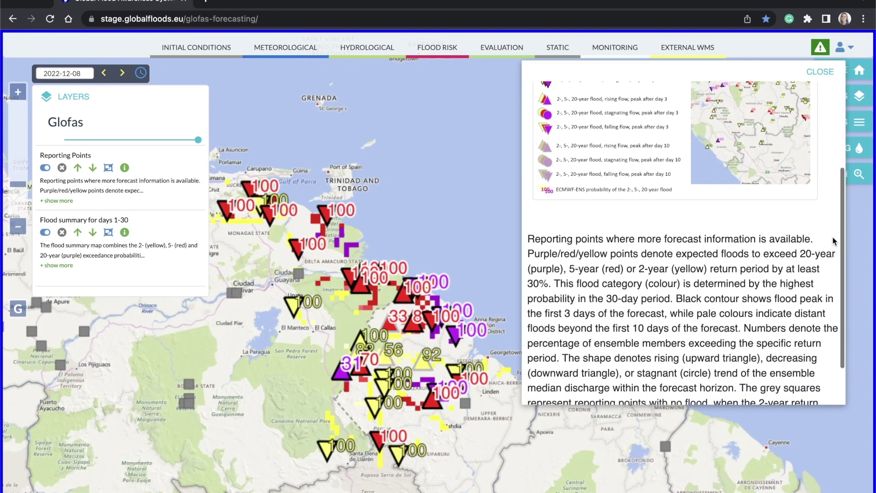
scroll(832, 241, "down", 3)
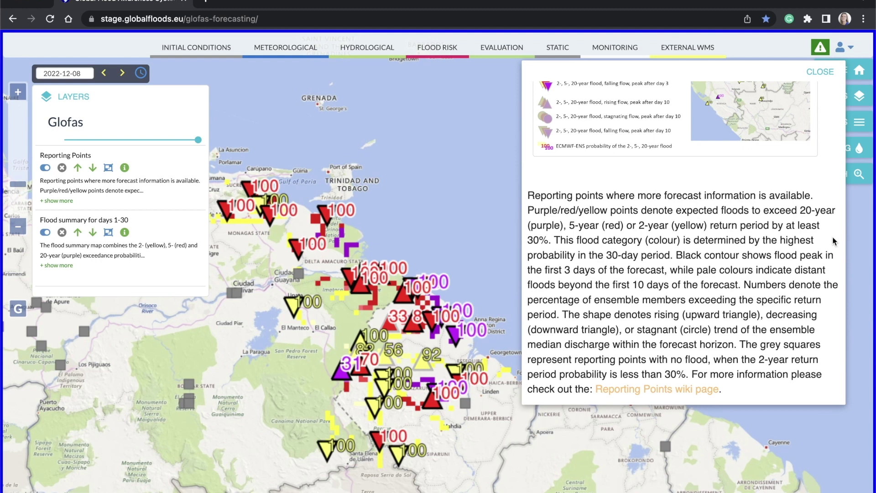
scroll(833, 240, "up", 4)
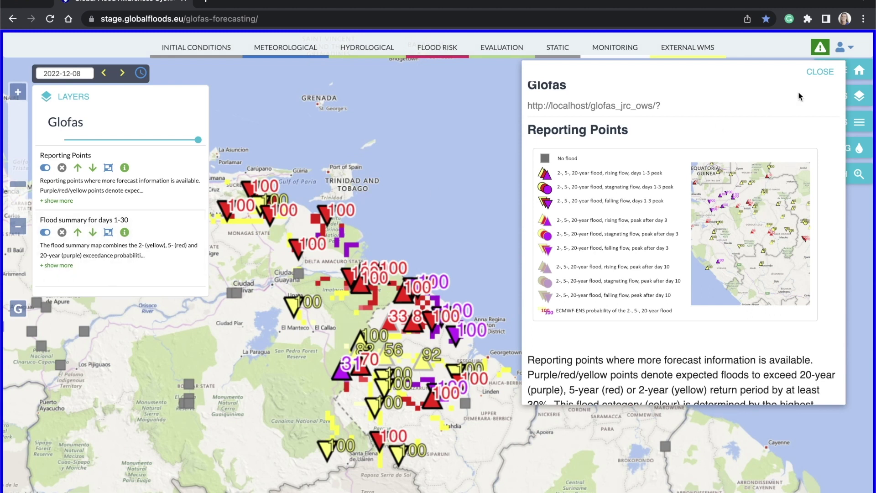
Close the Reporting Points information and centre the zoomed map on the Guyana floods.
left_click(819, 72)
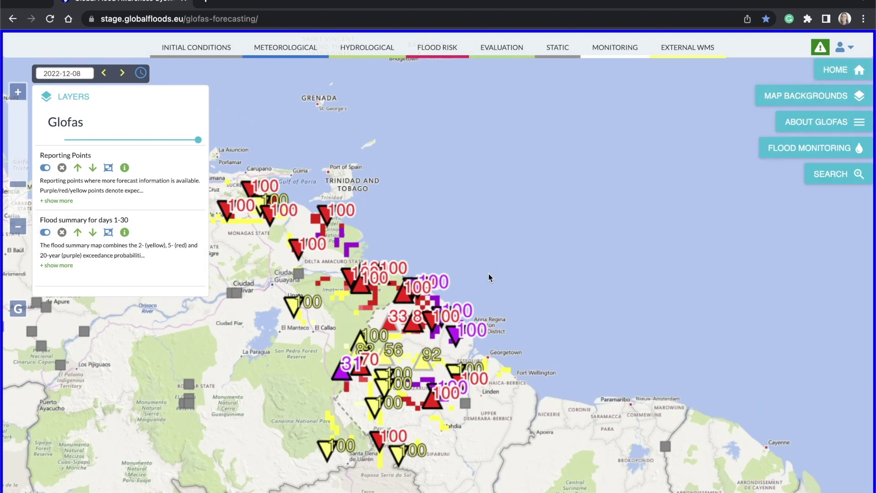
scroll(439, 305, "up", 3)
left_click_drag(485, 283, 571, 184)
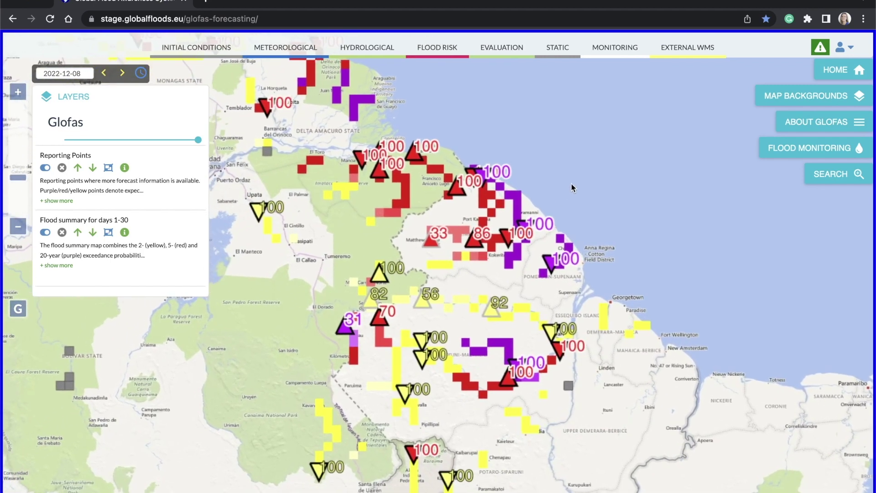
Step the forecast forward day by day from 2022-12-09 to 2022-12-12.
left_click(121, 75)
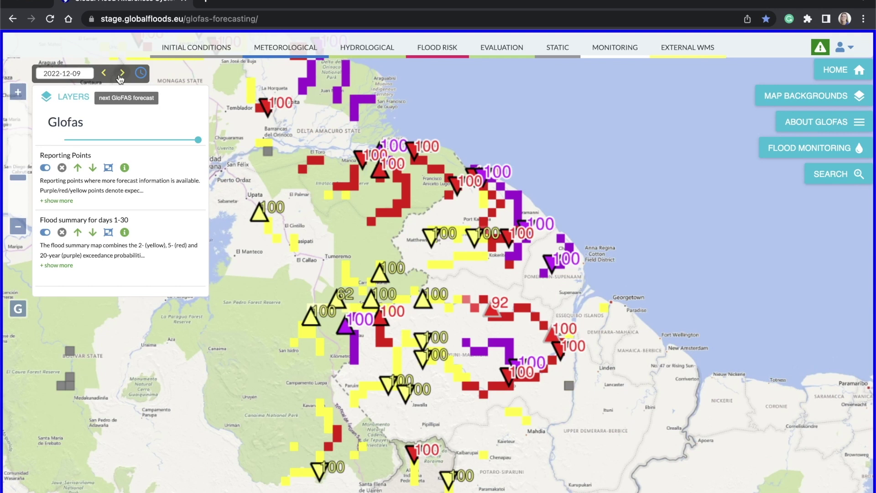
left_click(121, 75)
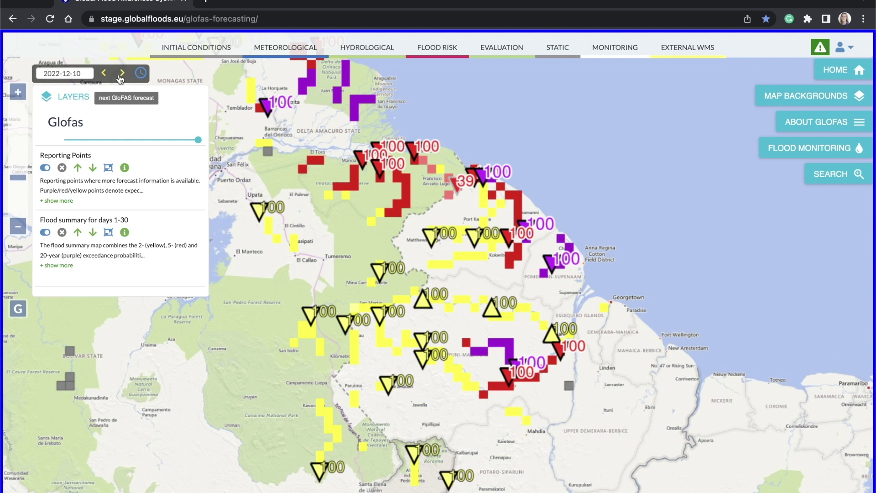
left_click(120, 75)
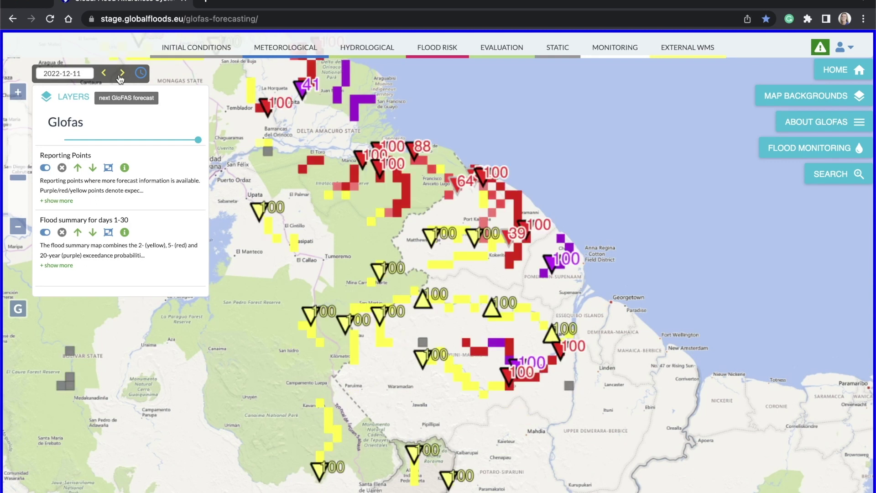
left_click(120, 75)
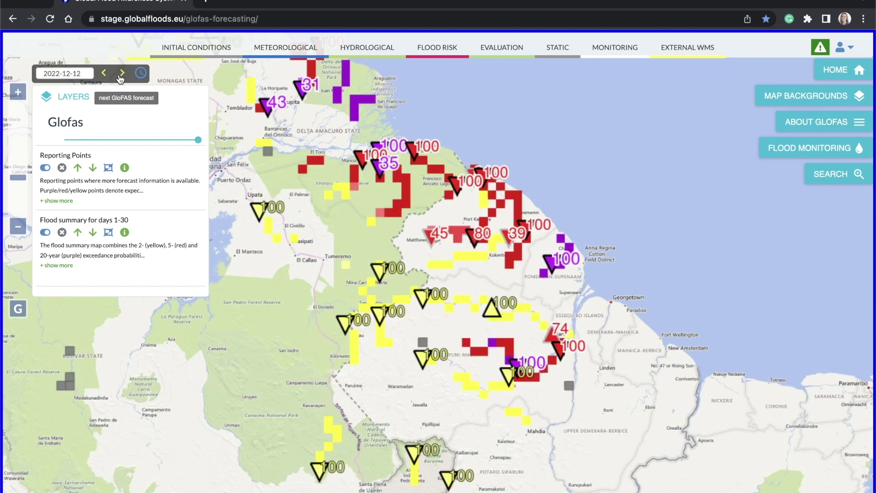
Confirm no forecast exists after 2022-12-12 and set the date back to 2022-12-08.
left_click(120, 76)
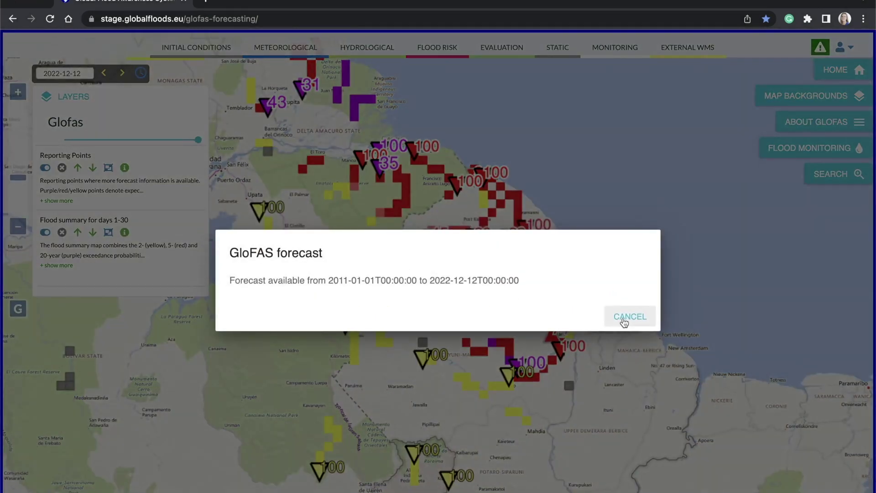
left_click(623, 322)
left_click(84, 74)
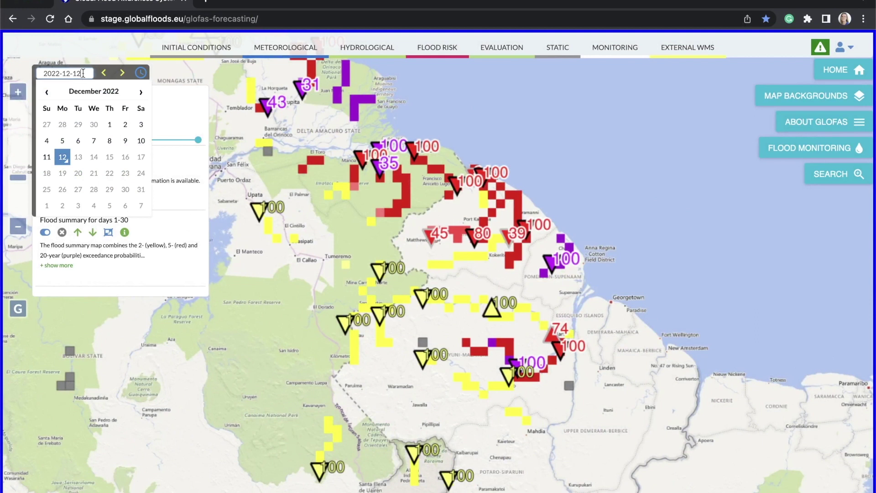
left_click(109, 141)
key("ctrl+shift+b")
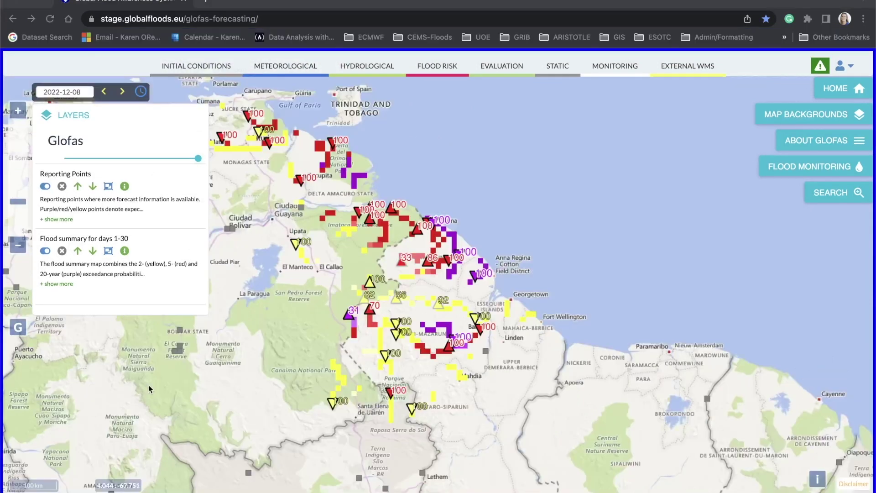
Open the purple 31 reporting point's details, enlarge the panel and pan toward the Orinoco delta.
left_click(350, 318)
mouse_move(417, 328)
left_mouse_down()
mouse_move(373, 170)
mouse_move(335, 113)
mouse_move(380, 93)
left_mouse_up()
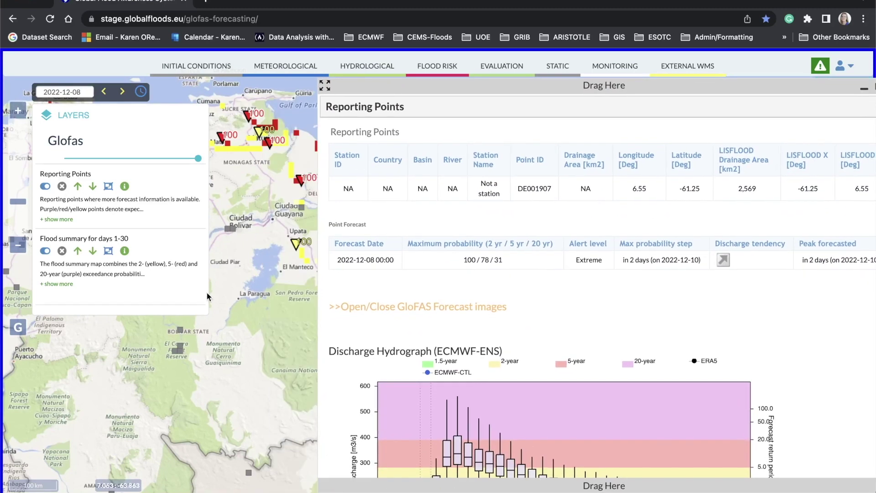
left_click_drag(252, 337, 153, 377)
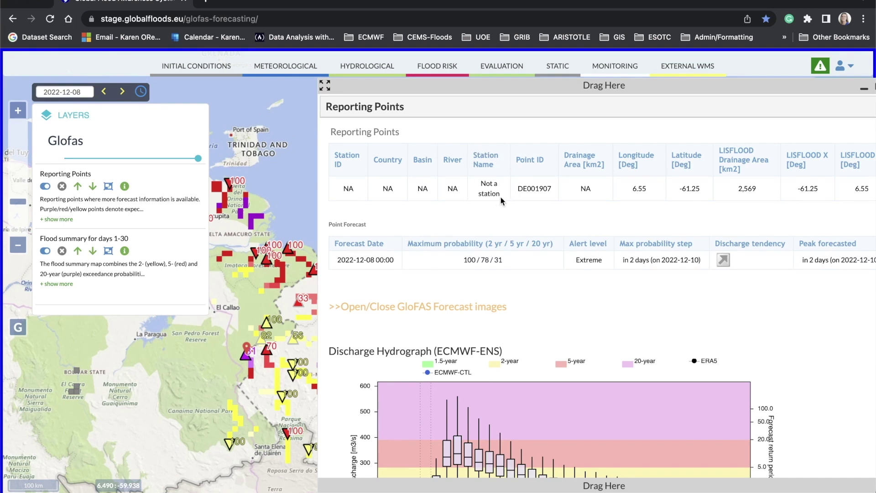
left_click_drag(554, 97, 516, 95)
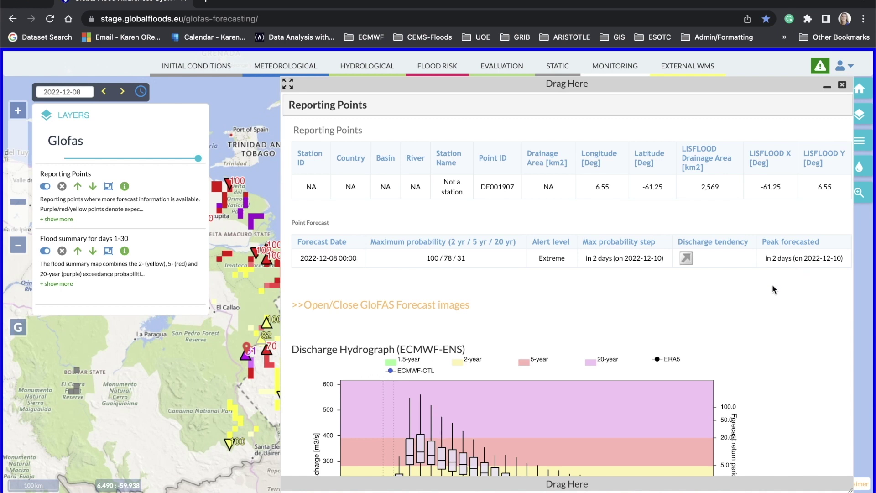
scroll(769, 292, "down", 3)
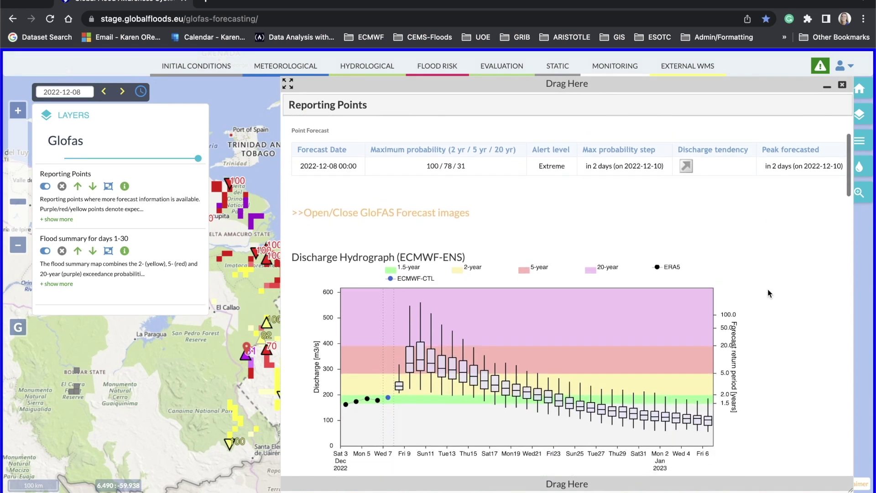
scroll(767, 288, "down", 2)
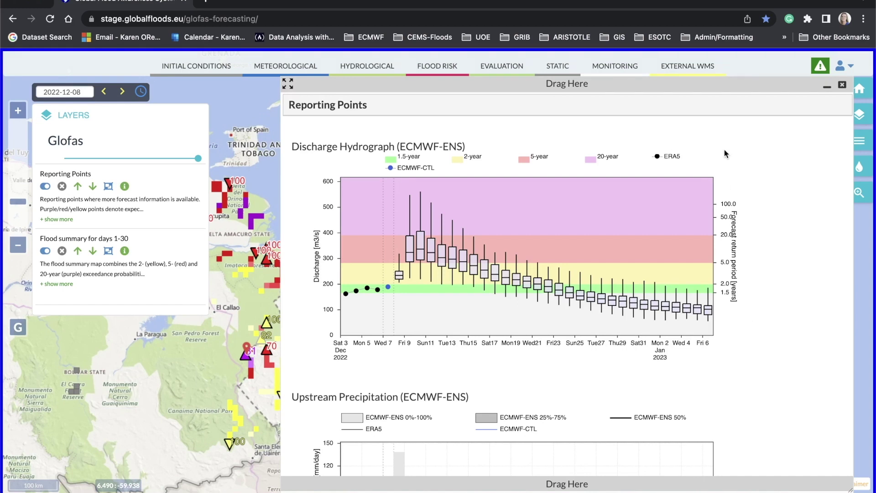
left_click_drag(626, 89, 816, 95)
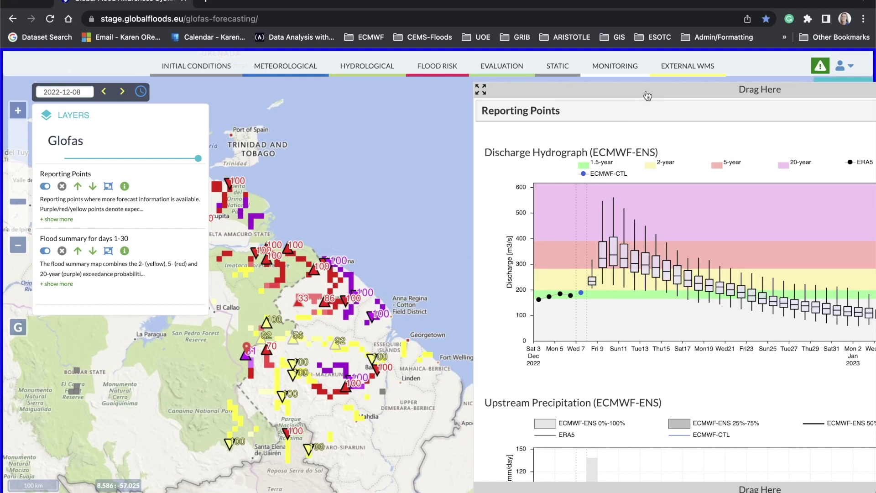
left_click_drag(647, 95, 458, 93)
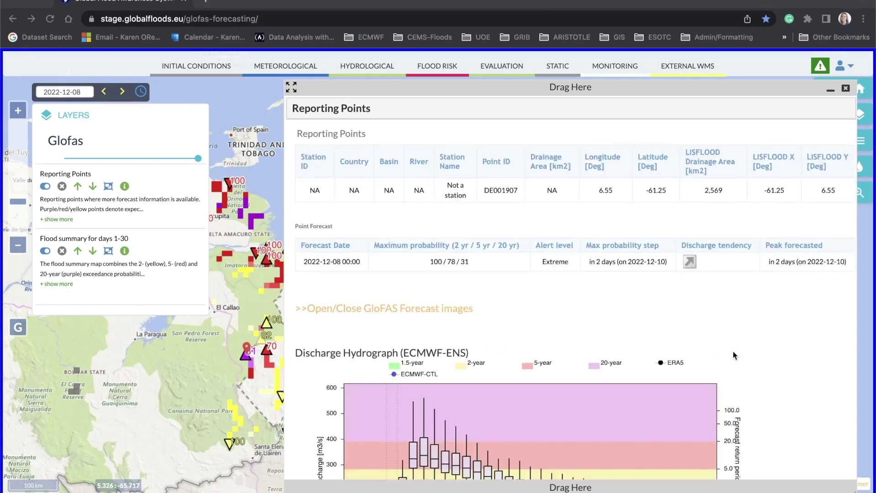
scroll(739, 355, "down", 4)
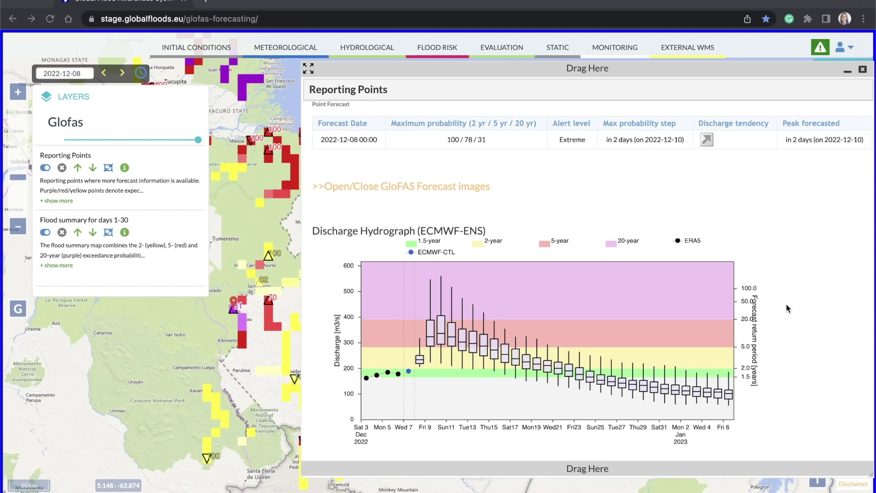
scroll(786, 304, "down", 4)
scroll(786, 304, "down", 7)
scroll(787, 305, "down", 8)
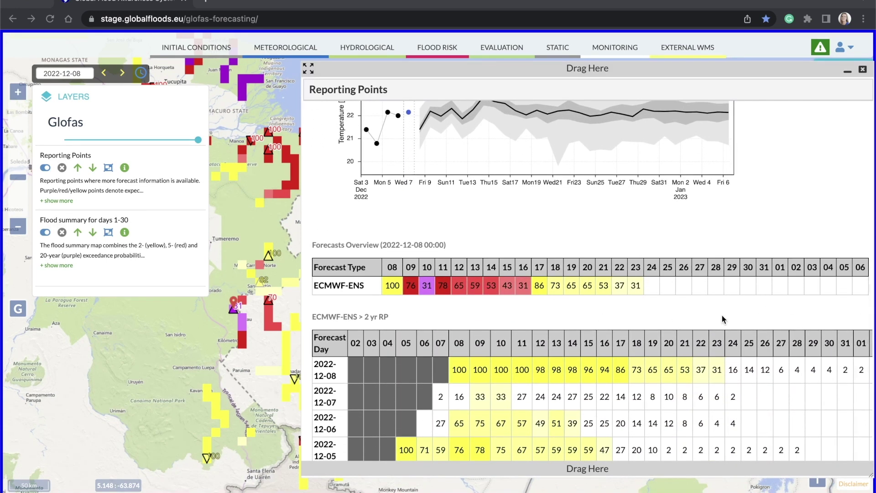
scroll(722, 318, "down", 1)
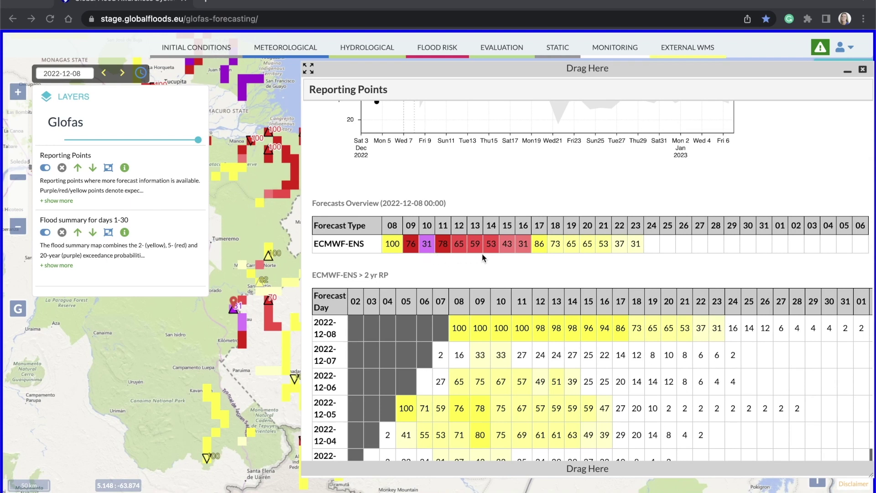
Scroll down to the ECMWF-ENS > 2 yr RP table for the 2022-12-08 forecast.
scroll(612, 262, "down", 3)
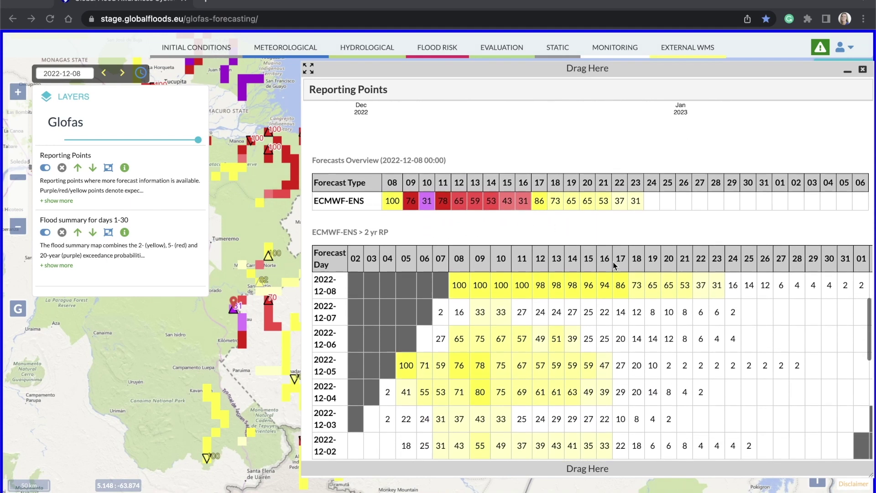
scroll(639, 259, "down", 2)
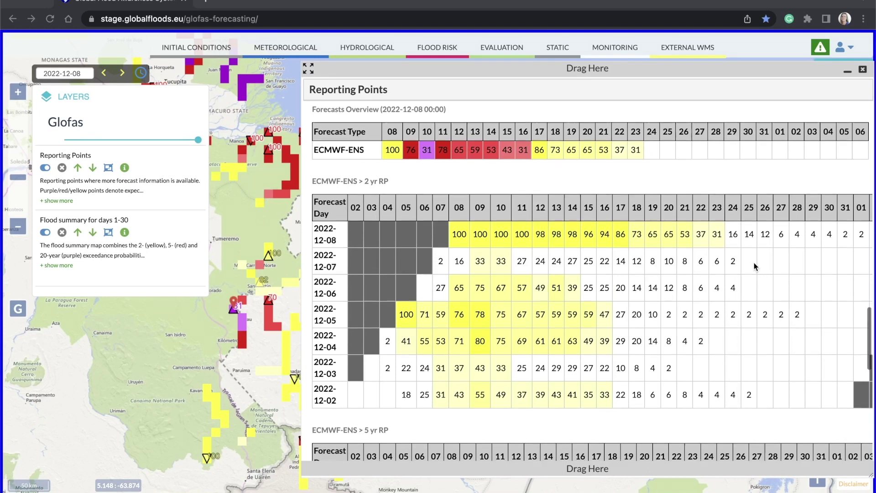
Scroll past the ECMWF-ENS > 5 yr RP table to the > 20 yr RP table peaking at 31 on day 10.
scroll(754, 267, "down", 1)
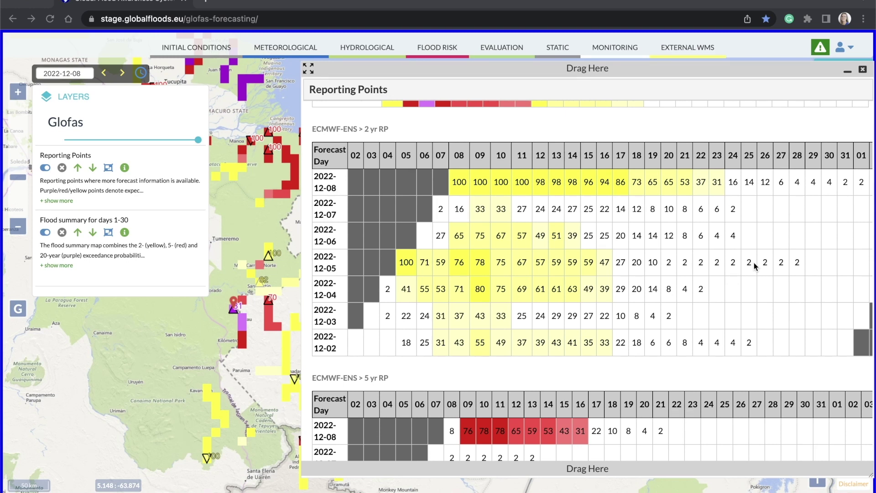
scroll(754, 267, "down", 3)
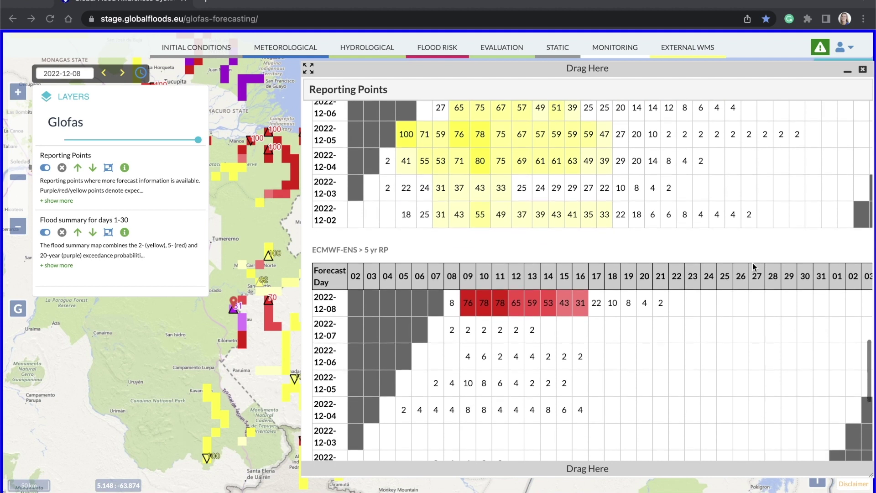
scroll(751, 266, "down", 2)
scroll(753, 265, "down", 1)
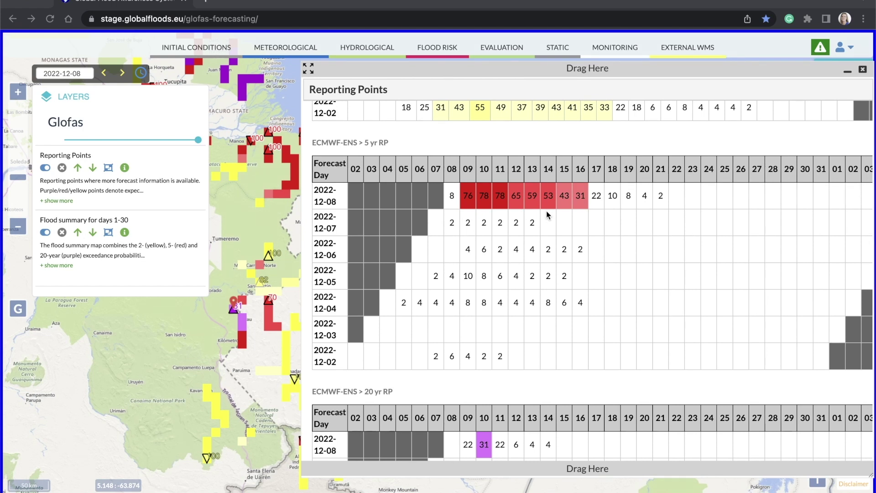
scroll(561, 212, "down", 2)
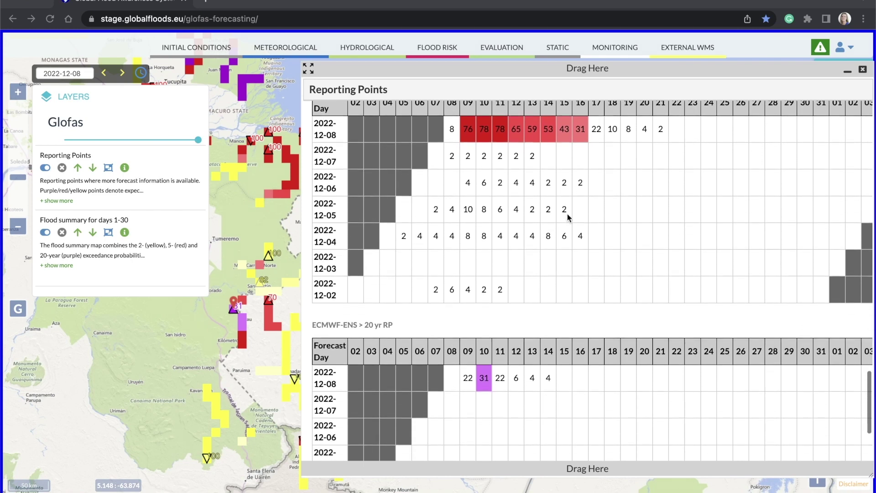
scroll(567, 214, "down", 2)
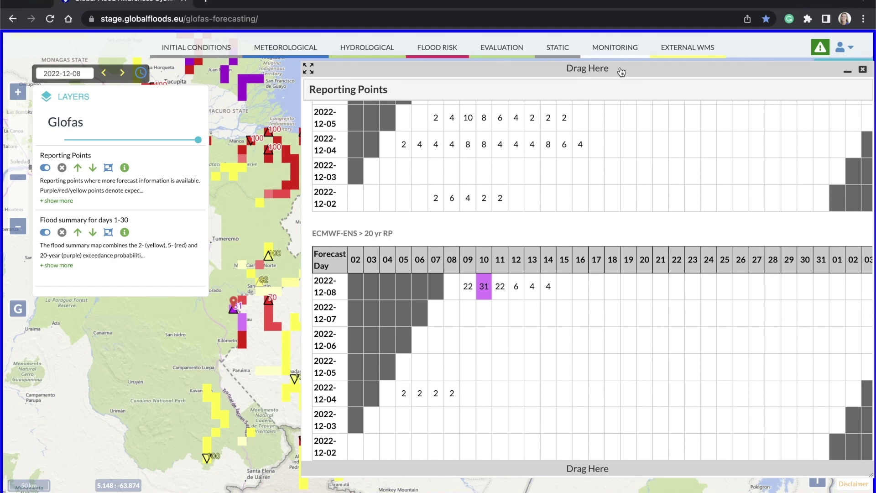
Move the reporting-point forecast panel aside, then close it.
left_click_drag(622, 70, 853, 117)
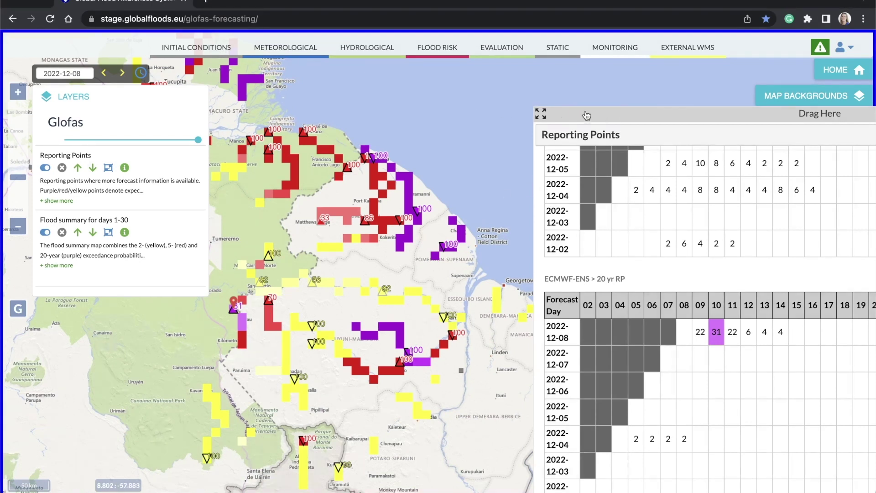
left_click_drag(589, 112, 258, 118)
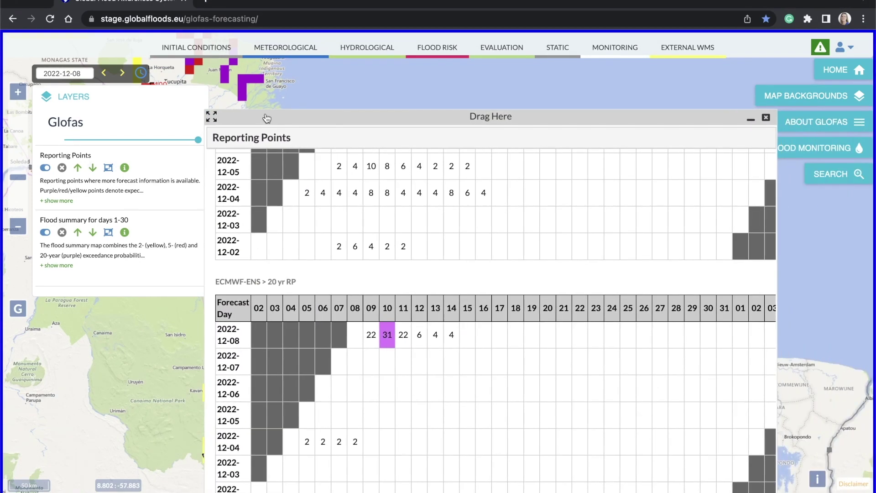
left_click(765, 119)
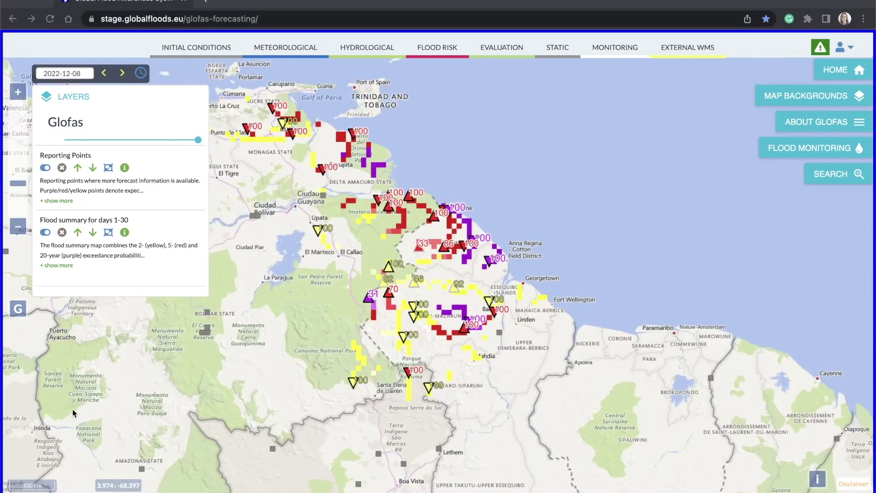
Zoom out, pan to southeastern Brazil and zoom in on Minas Gerais near Divinópolis and Belo Horizonte.
scroll(376, 338, "down", 1)
scroll(377, 338, "down", 3)
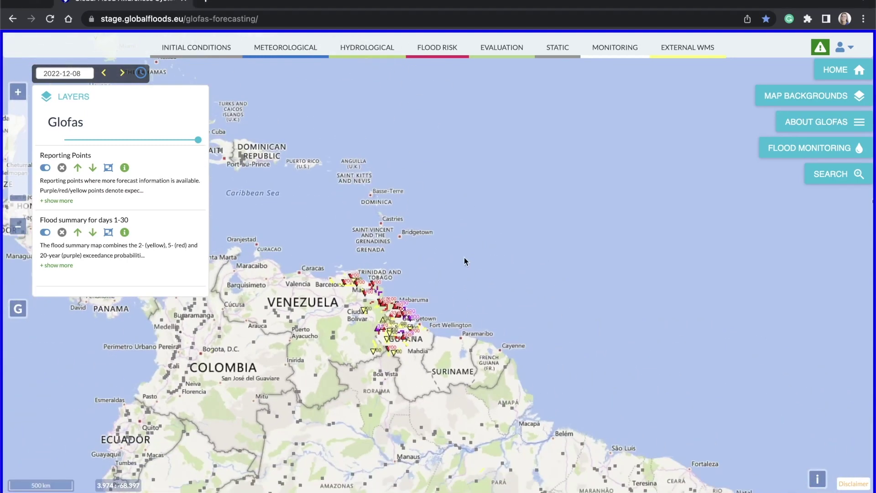
left_click_drag(472, 387, 458, 172)
left_click_drag(548, 388, 464, 210)
scroll(533, 274, "up", 2)
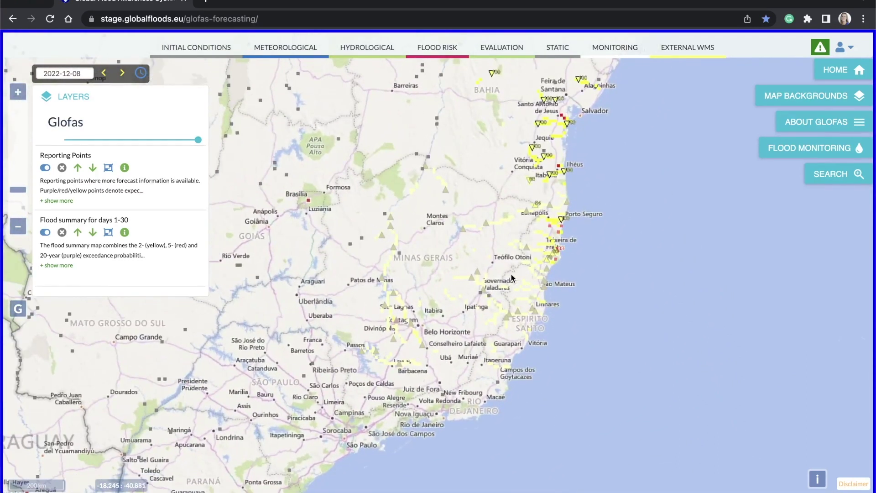
scroll(505, 278, "up", 1)
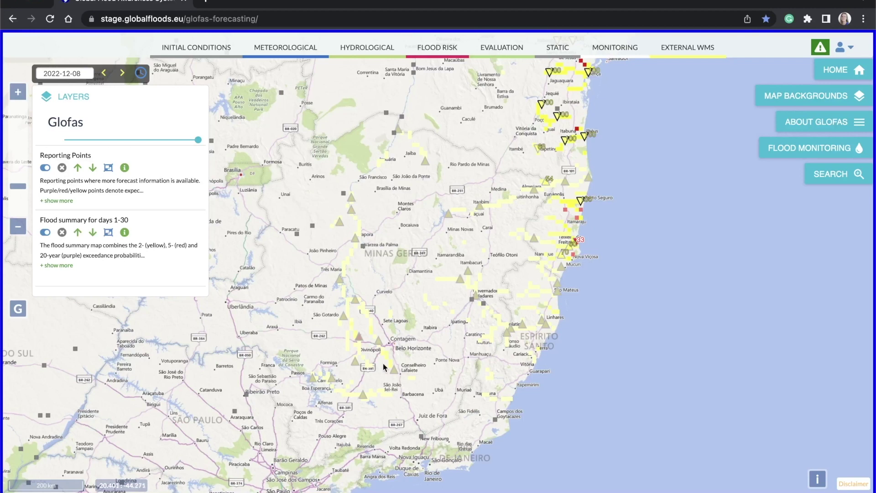
scroll(376, 340, "up", 1)
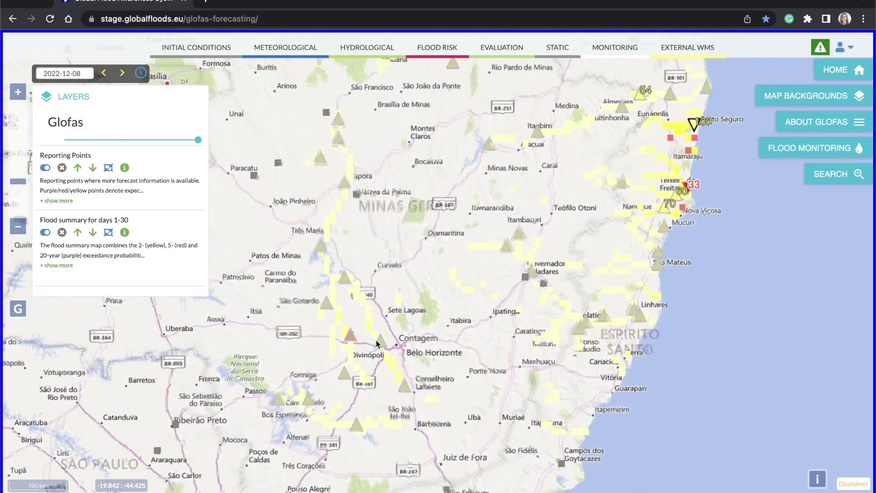
Open reporting point DH002753 near Divinópolis (High alert, 57/33/2) and reveal its discharge hydrograph.
scroll(376, 340, "up", 1)
left_click(378, 340)
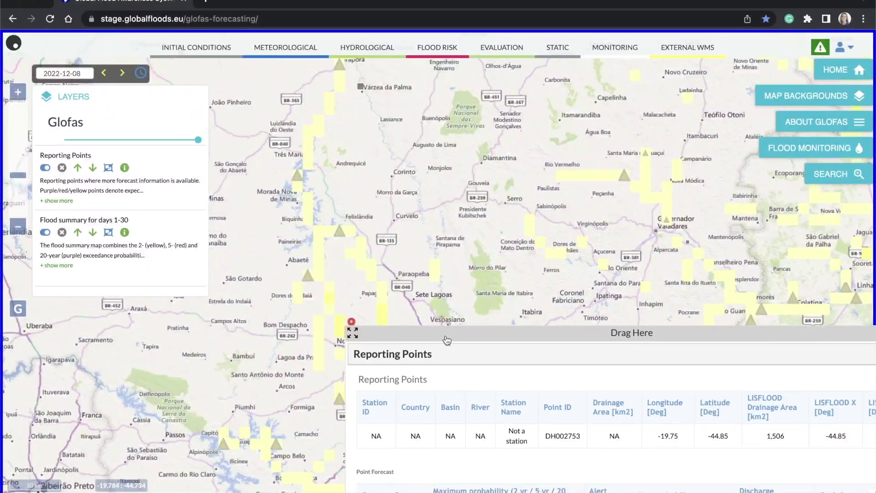
left_click_drag(447, 332, 401, 71)
left_click_drag(214, 326, 146, 335)
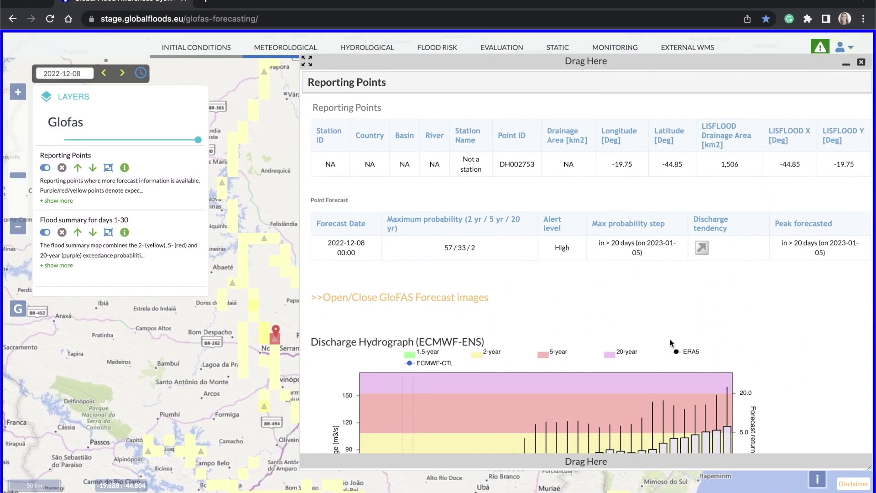
scroll(671, 343, "down", 3)
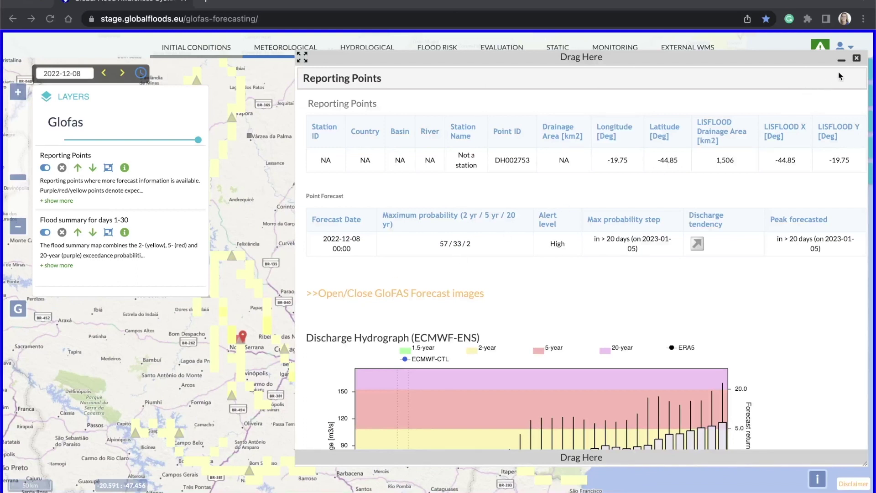
Close the DH002753 forecast and set the forecast date to 18 November 2022.
left_click(856, 58)
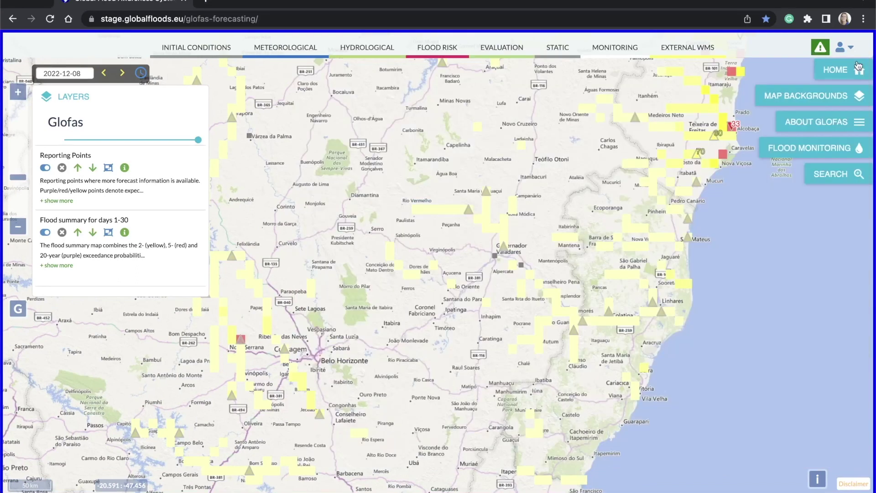
left_click(81, 73)
left_click(46, 92)
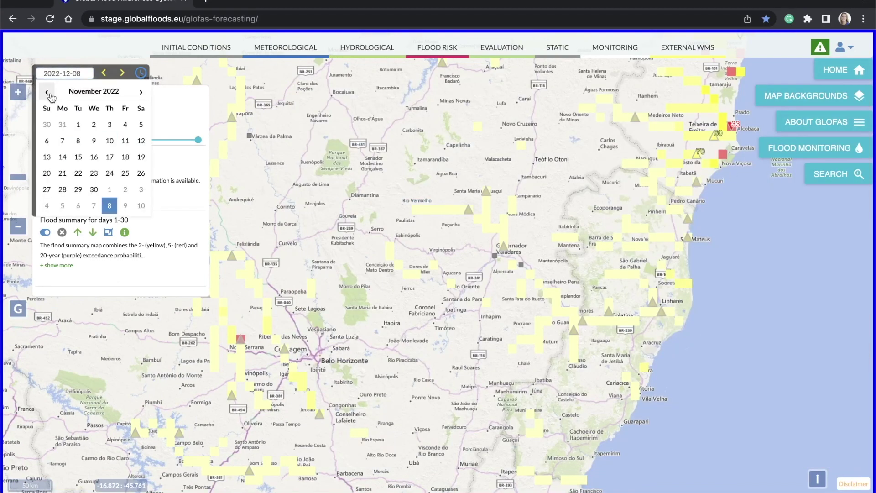
left_click(124, 156)
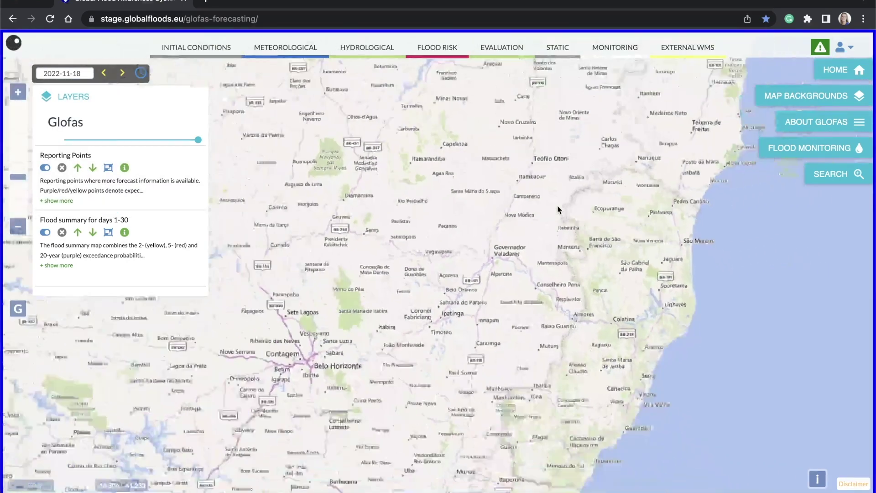
Pan the map from Brazil across the Atlantic and zoom in on Ha'il, Saudi Arabia.
scroll(557, 204, "down", 5)
left_click_drag(655, 182, 328, 319)
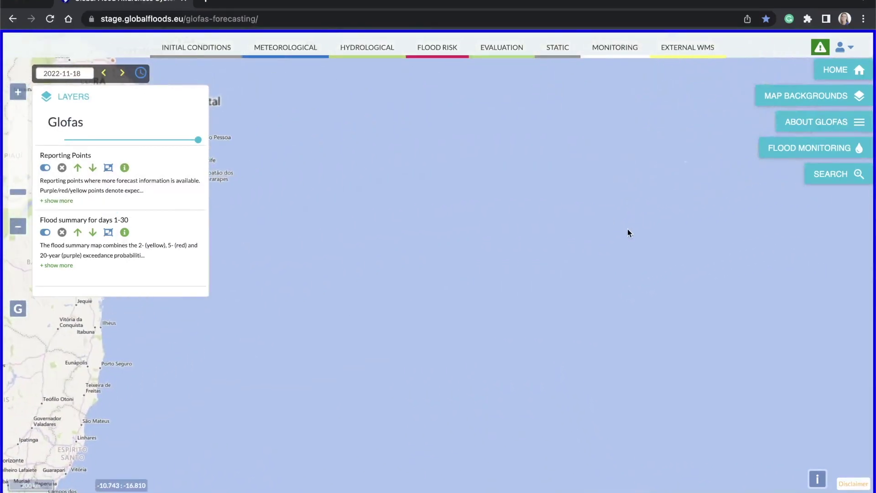
left_click_drag(623, 235, 349, 360)
left_click_drag(716, 242, 576, 206)
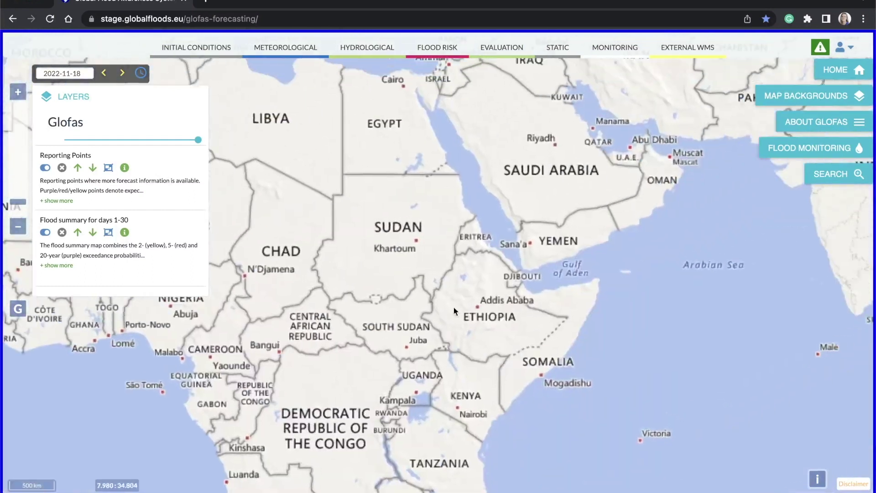
scroll(503, 150, "up", 2)
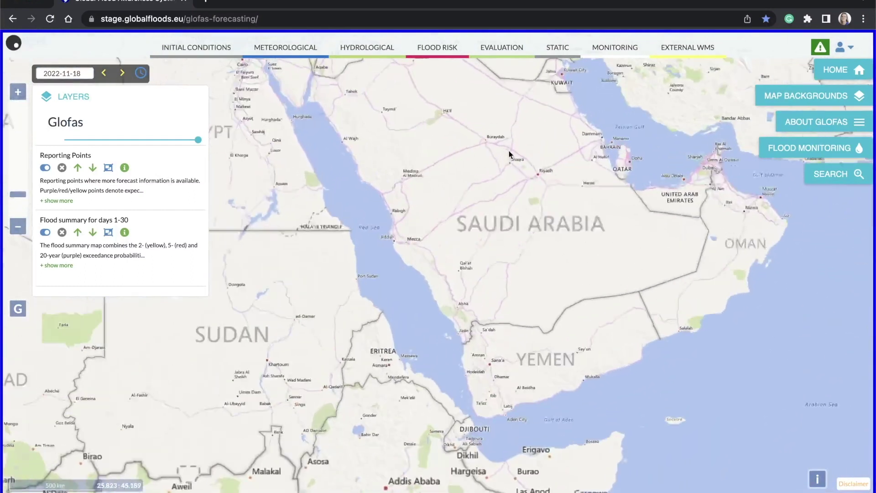
scroll(497, 169, "up", 1)
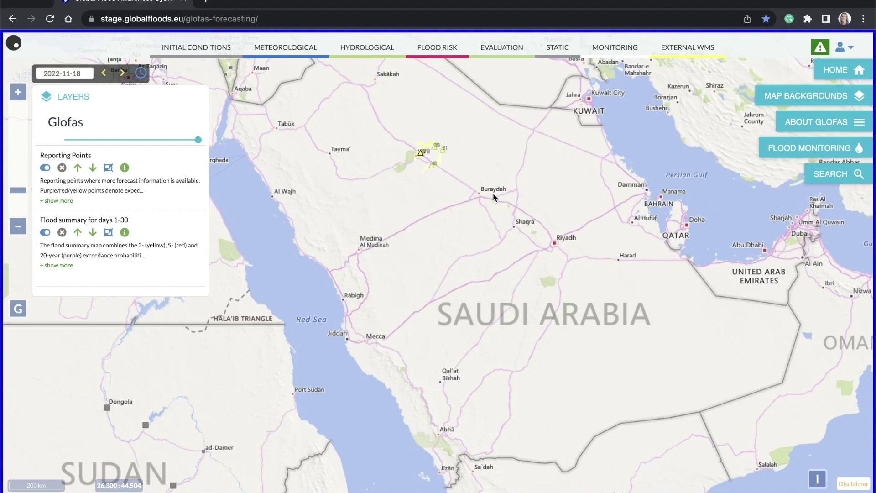
scroll(421, 154, "up", 2)
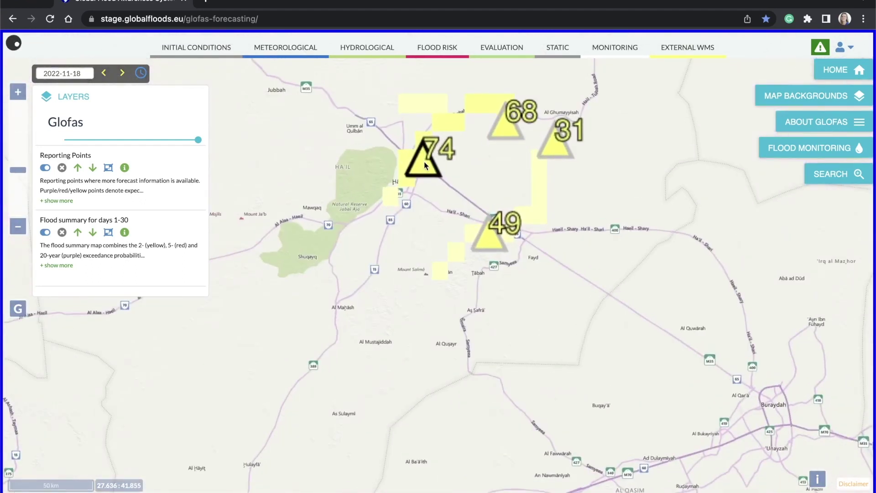
Open the forecast for point 74 near Ha'il and show its hydrograph peaking around 20 November.
left_click(423, 160)
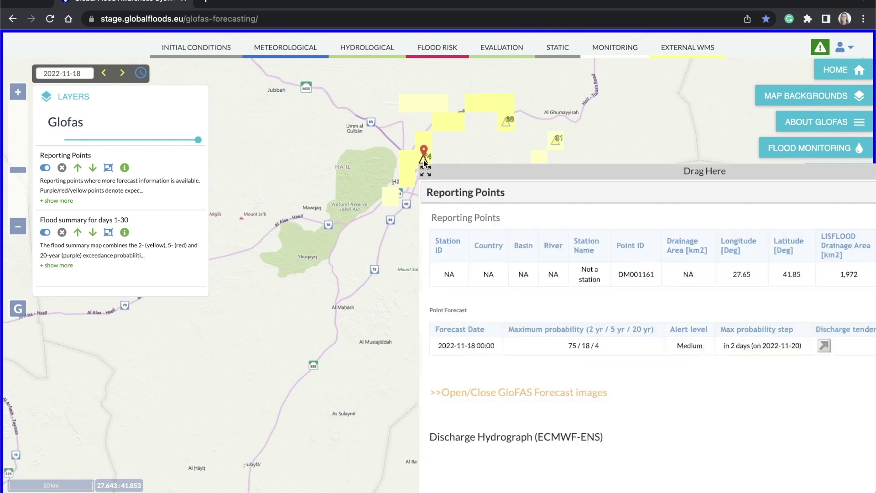
left_click_drag(510, 172, 348, 63)
scroll(549, 237, "down", 3)
scroll(565, 248, "down", 1)
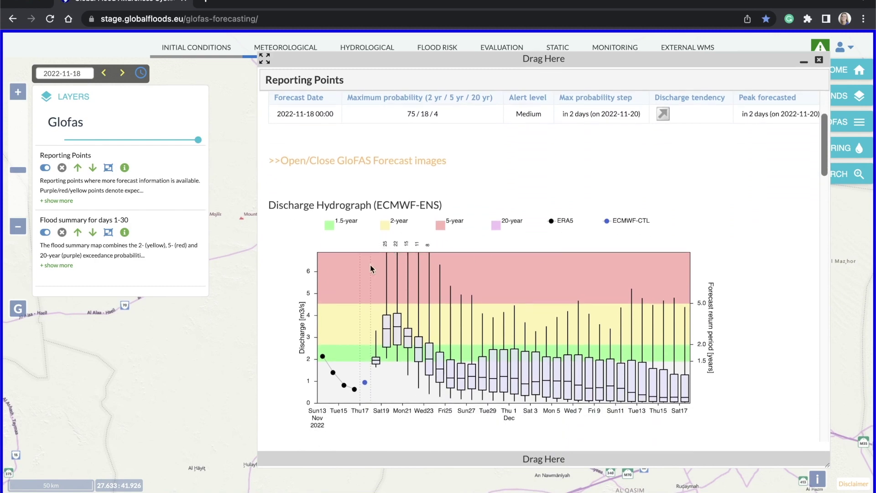
scroll(748, 305, "down", 1)
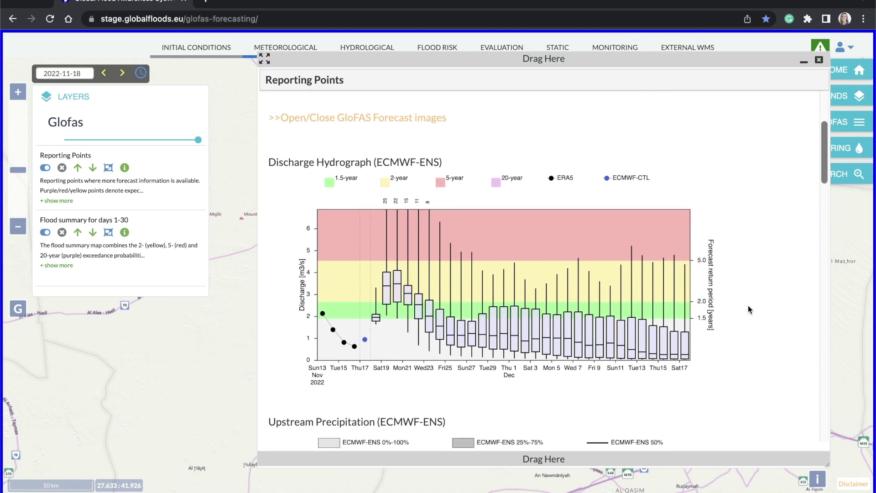